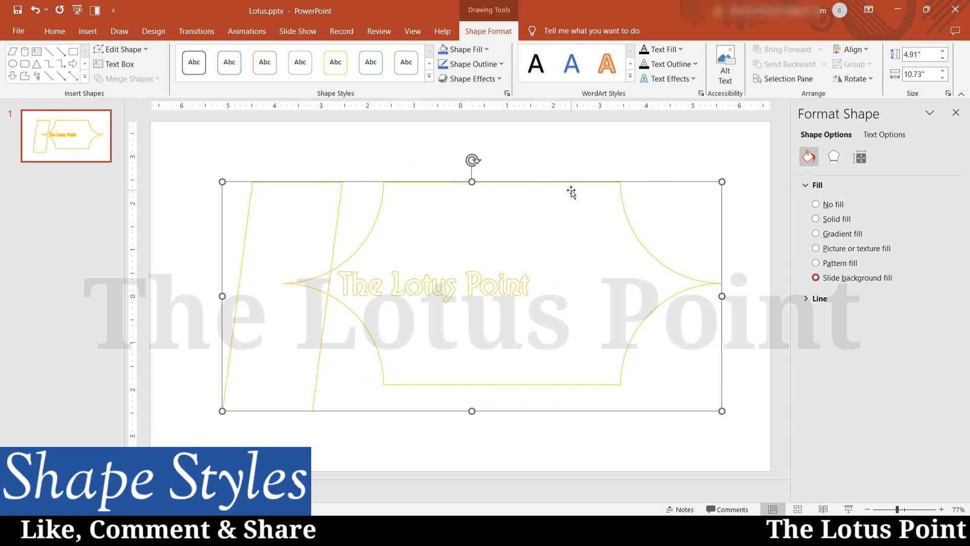
# Reselect the banner shape, glance at the fill colours without changing them, then show the outline colours.
pyautogui.click(760, 168)
pyautogui.click(628, 288)
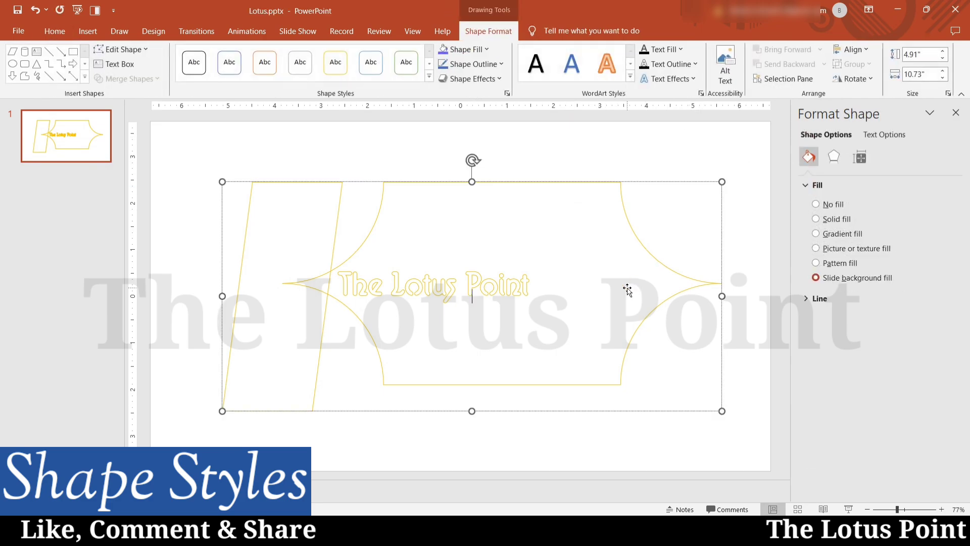
pyautogui.click(485, 49)
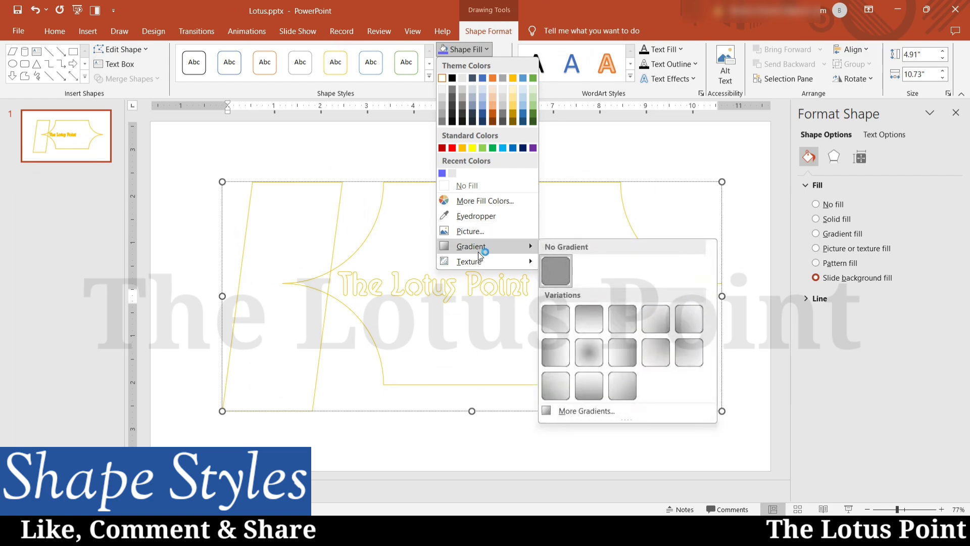
pyautogui.click(564, 165)
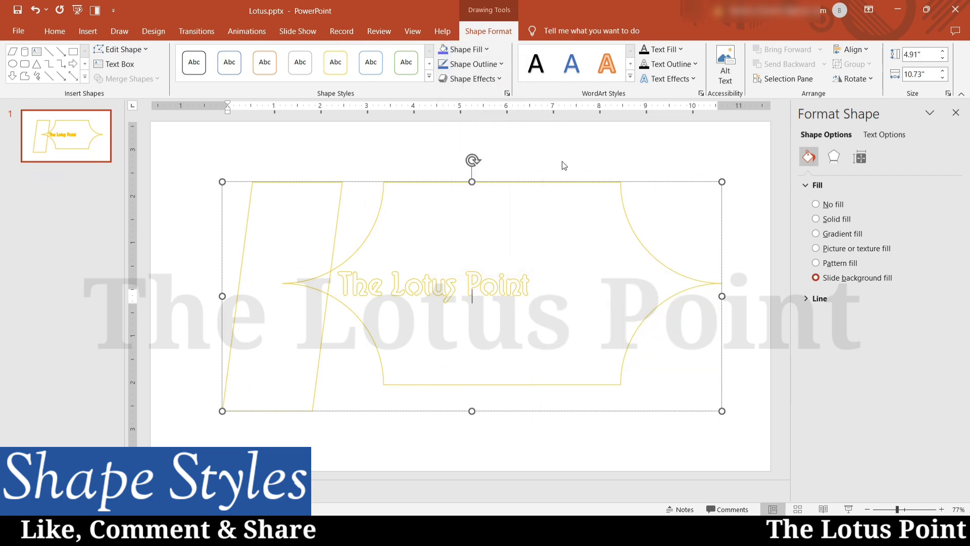
pyautogui.click(487, 64)
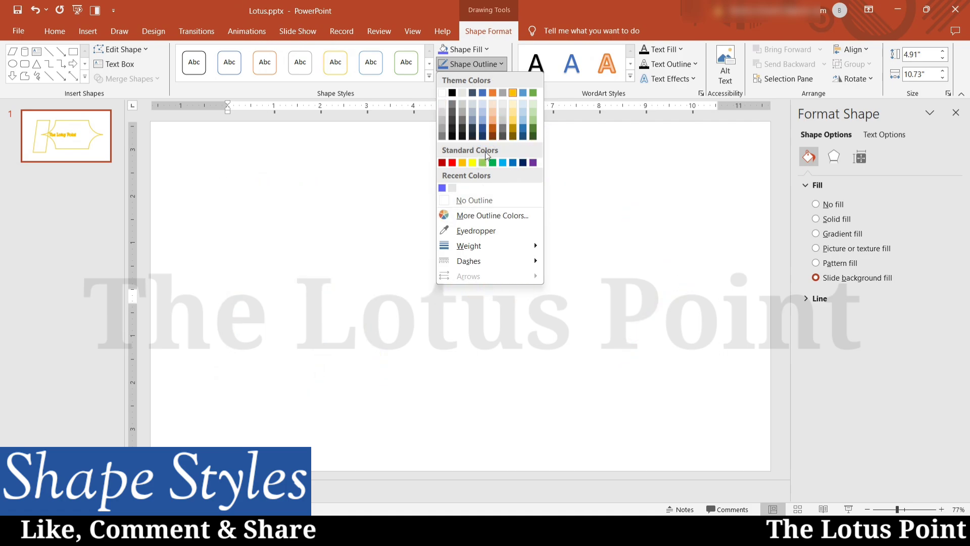
# Make the banner outline dark red and 2¼ pt thick.
pyautogui.click(443, 163)
pyautogui.click(486, 64)
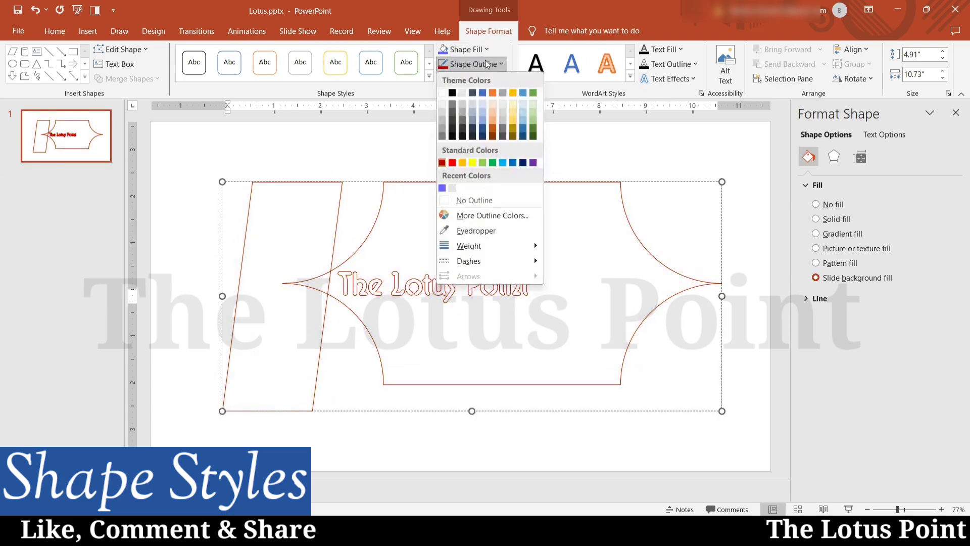
pyautogui.click(468, 247)
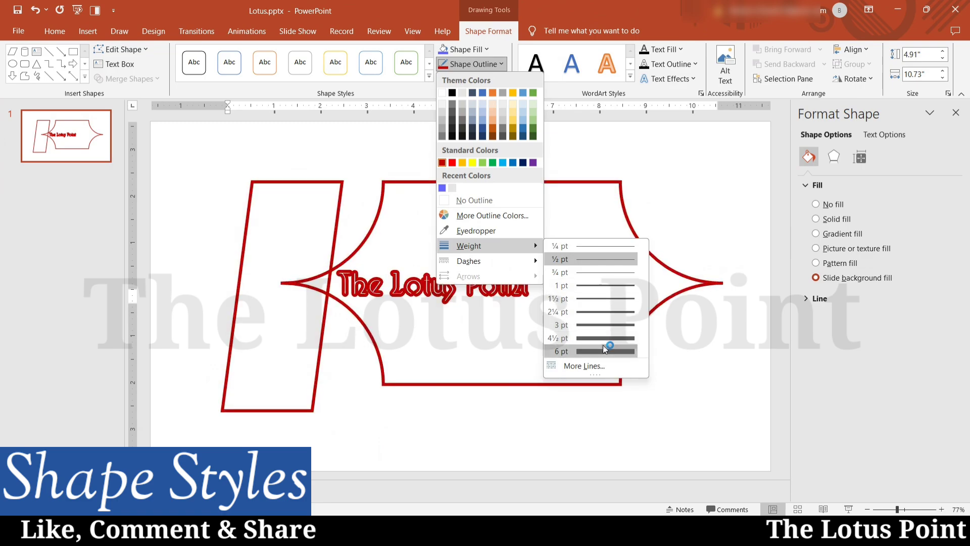
pyautogui.click(596, 312)
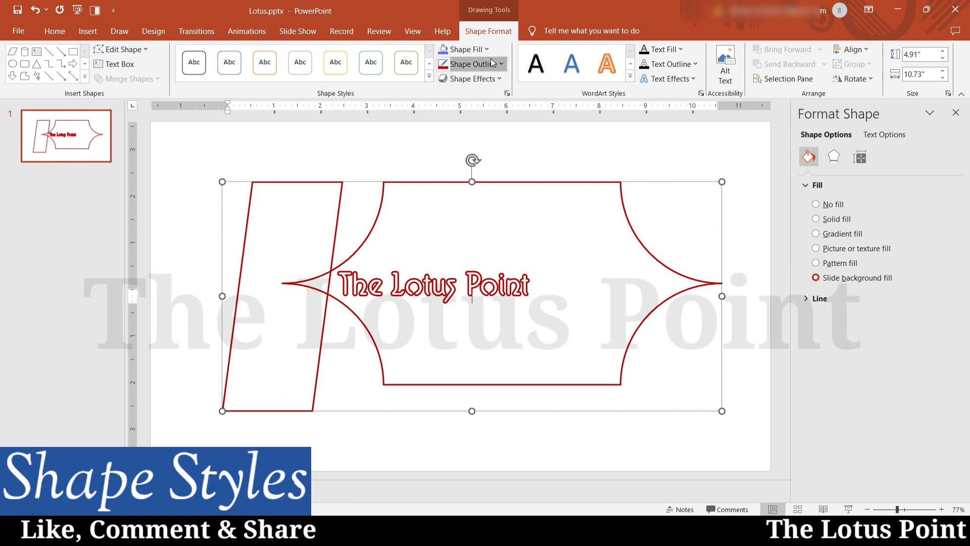
# Increase the outline weight to 3 pt and preview the dash styles without applying one.
pyautogui.click(475, 65)
pyautogui.moveTo(478, 245)
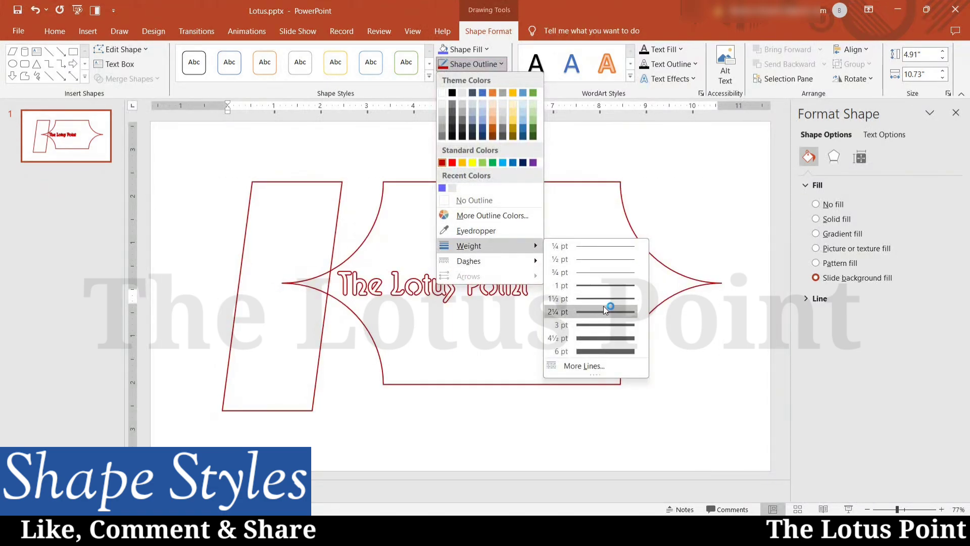
pyautogui.click(596, 325)
pyautogui.click(473, 64)
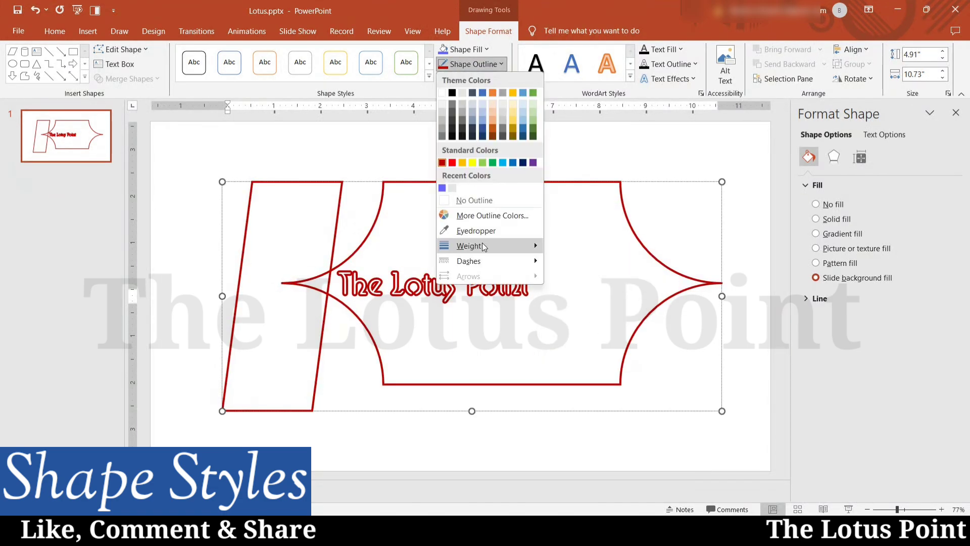
pyautogui.moveTo(474, 260)
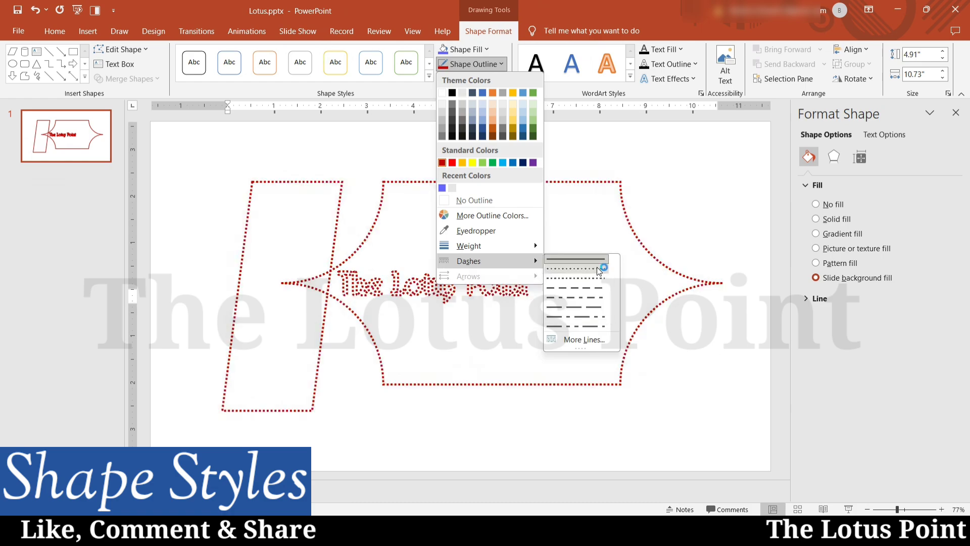
pyautogui.click(570, 338)
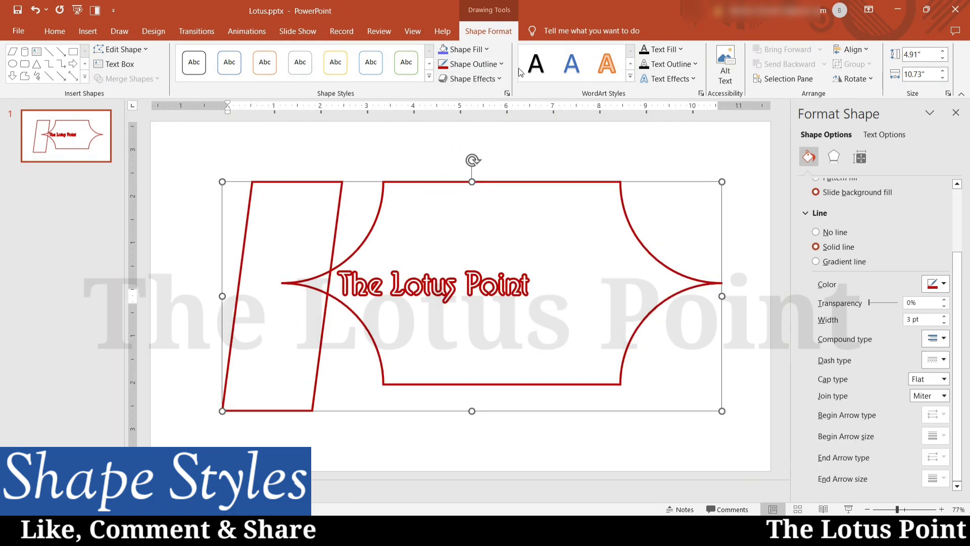
pyautogui.click(493, 61)
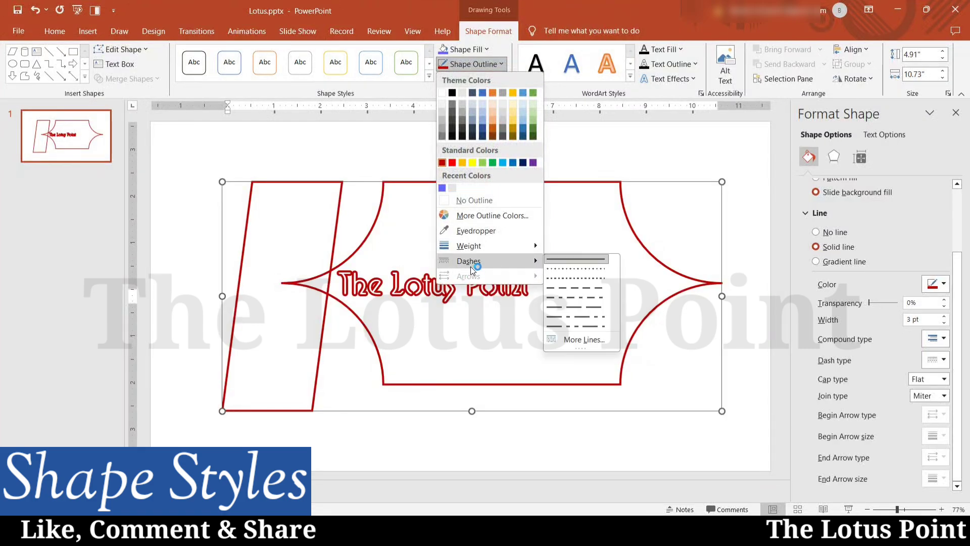
pyautogui.click(577, 341)
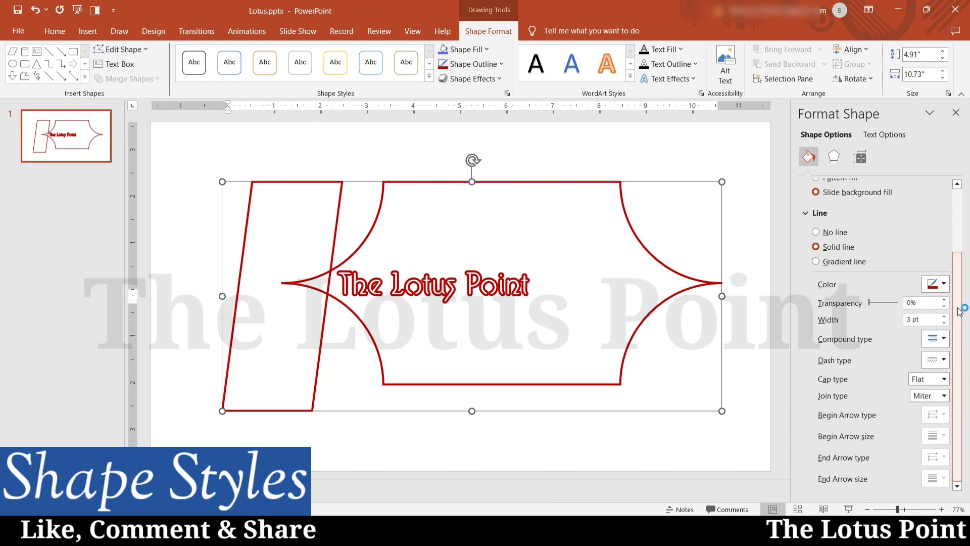
pyautogui.click(816, 232)
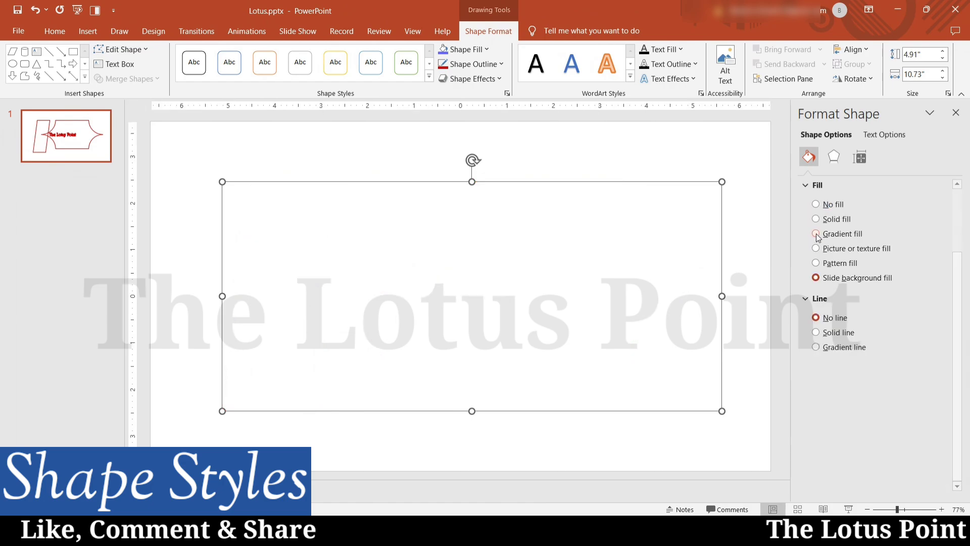
pyautogui.click(816, 333)
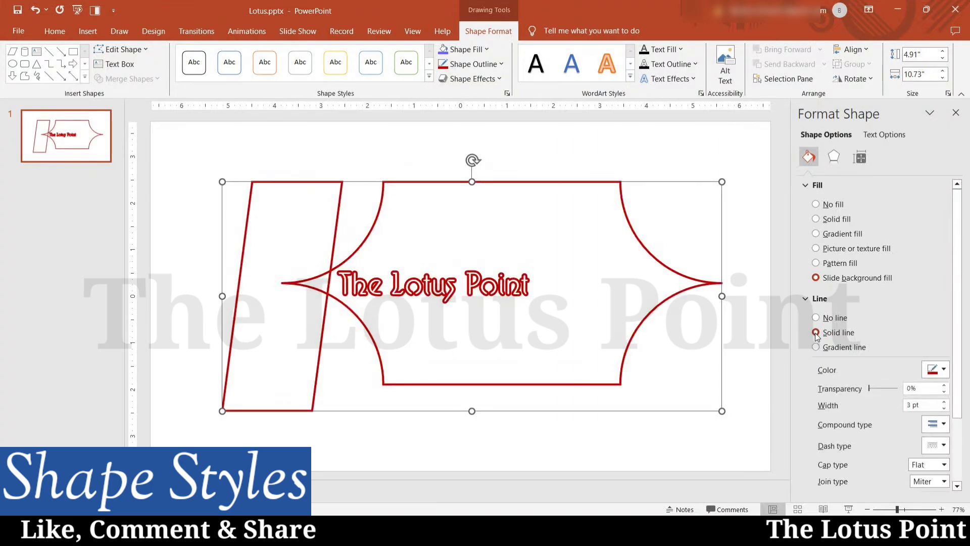
pyautogui.click(820, 348)
# Turn the banner outline into a gradient line and move one stop to about 83%.
pyautogui.click(819, 349)
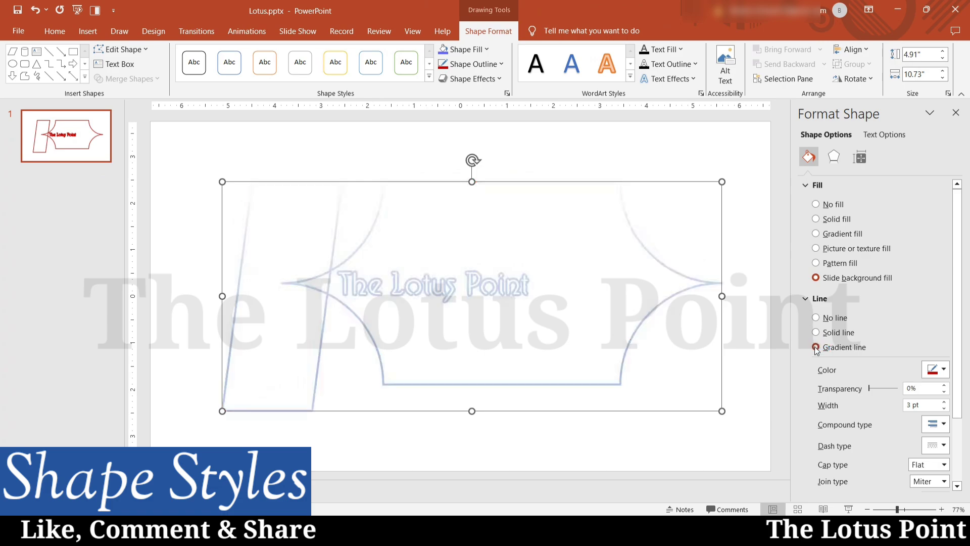
pyautogui.moveTo(960, 299); pyautogui.dragTo(960, 350)
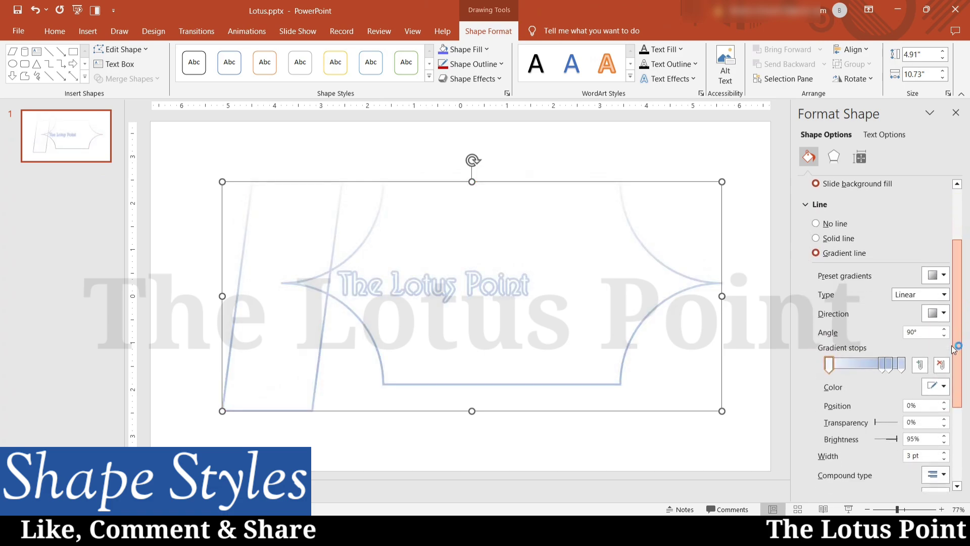
pyautogui.click(884, 365)
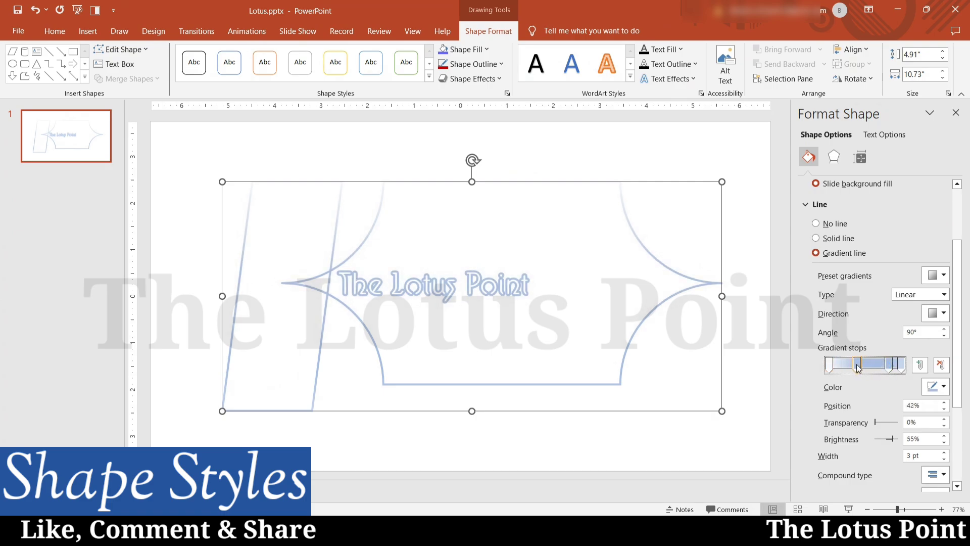
pyautogui.moveTo(884, 368); pyautogui.dragTo(866, 368)
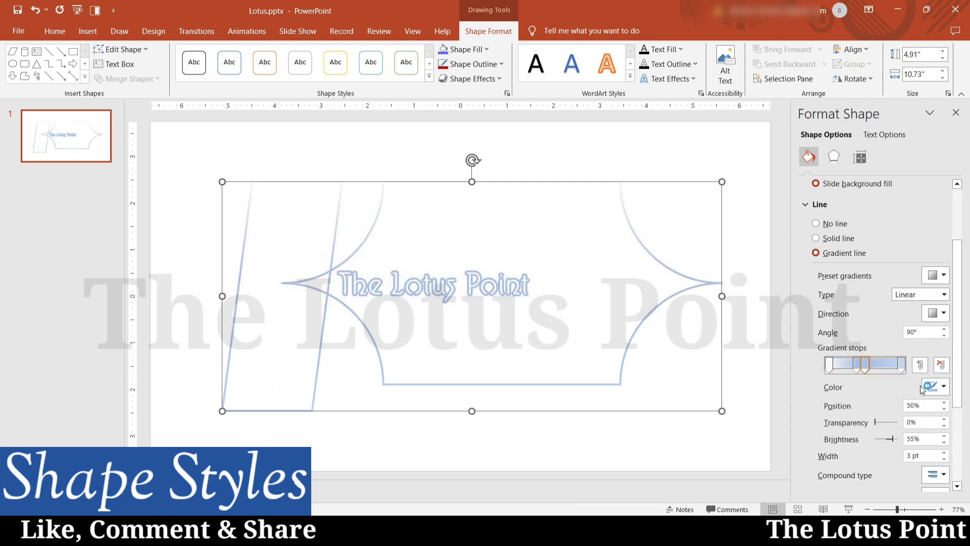
# Colour the gradient stops: first yellow, second and 50% stops green, last stop dark green.
pyautogui.click(826, 368)
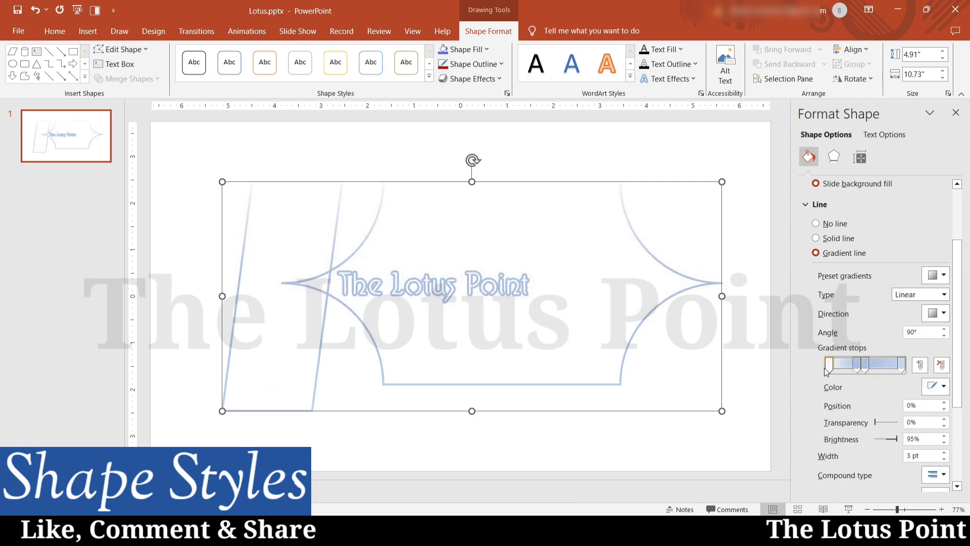
pyautogui.click(939, 388)
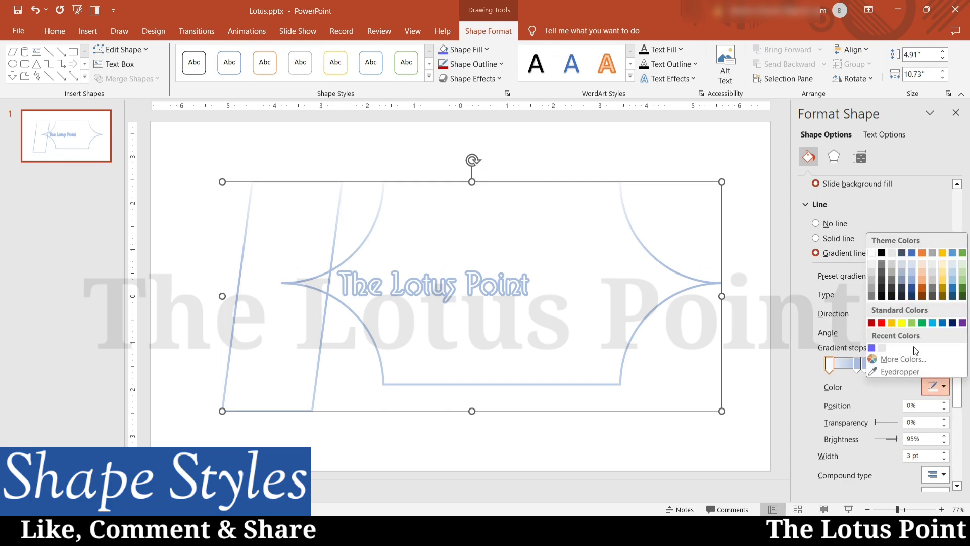
pyautogui.click(902, 323)
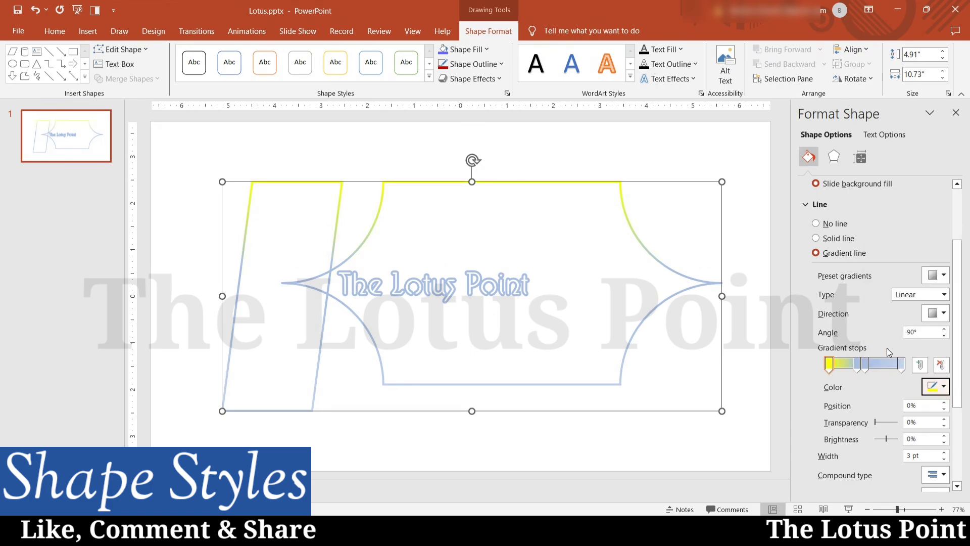
pyautogui.click(856, 364)
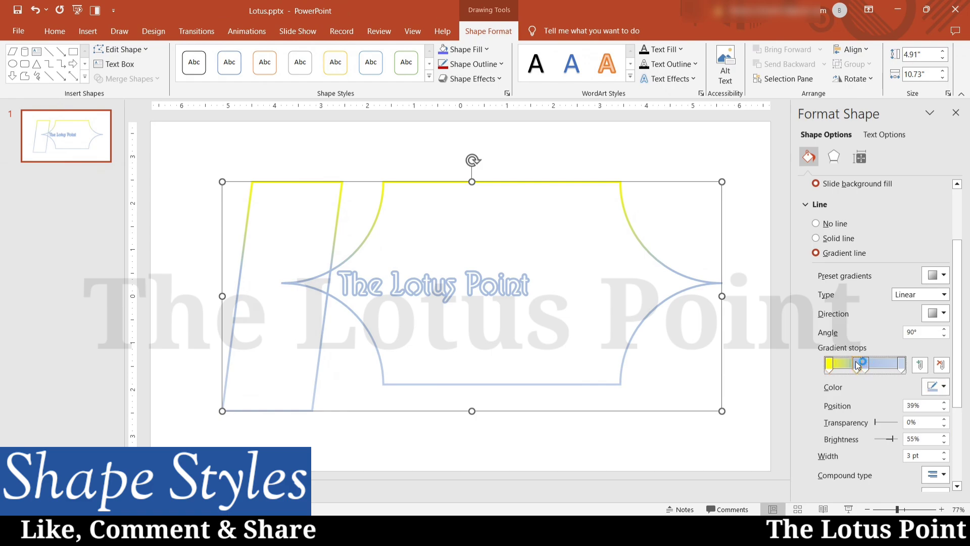
pyautogui.click(941, 387)
pyautogui.click(911, 324)
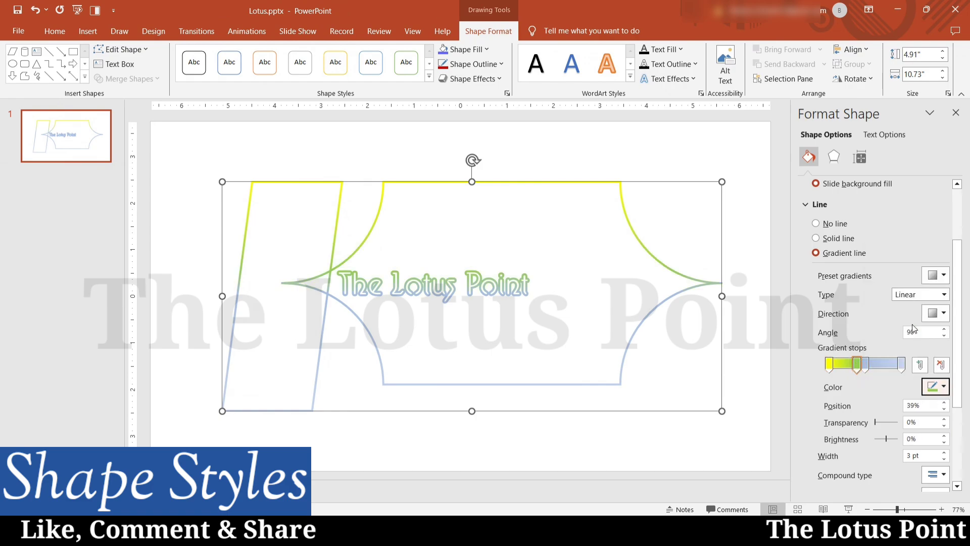
pyautogui.click(863, 365)
pyautogui.click(934, 387)
pyautogui.click(922, 327)
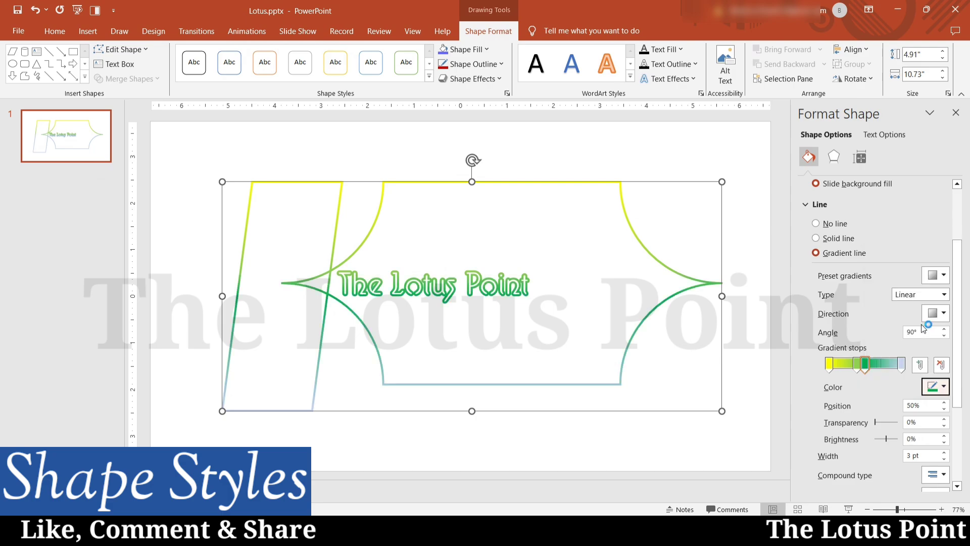
pyautogui.click(901, 363)
pyautogui.click(940, 387)
pyautogui.click(962, 302)
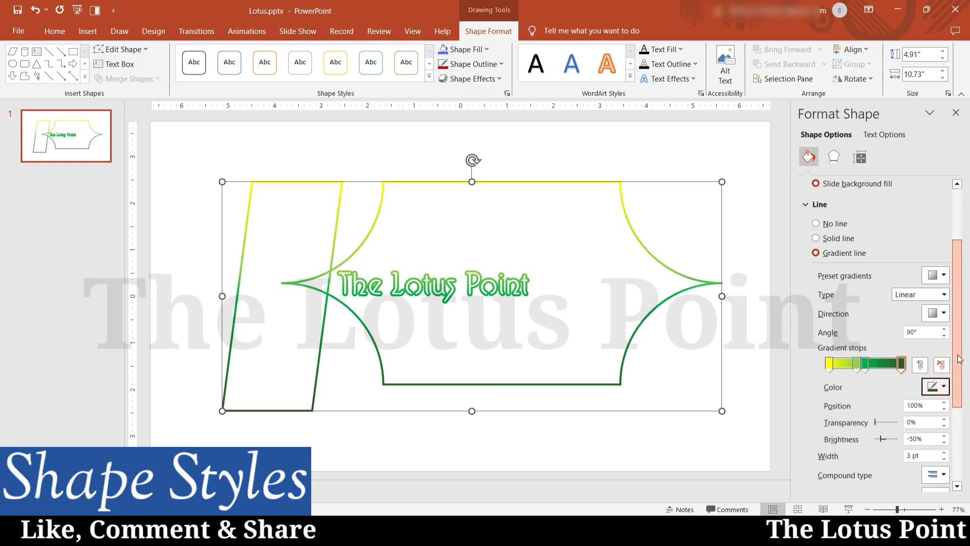
# Set the last stop's position to 60%, move the second stop to about 27%, and adjust its transparency.
pyautogui.scroll(-3, 958, 359)
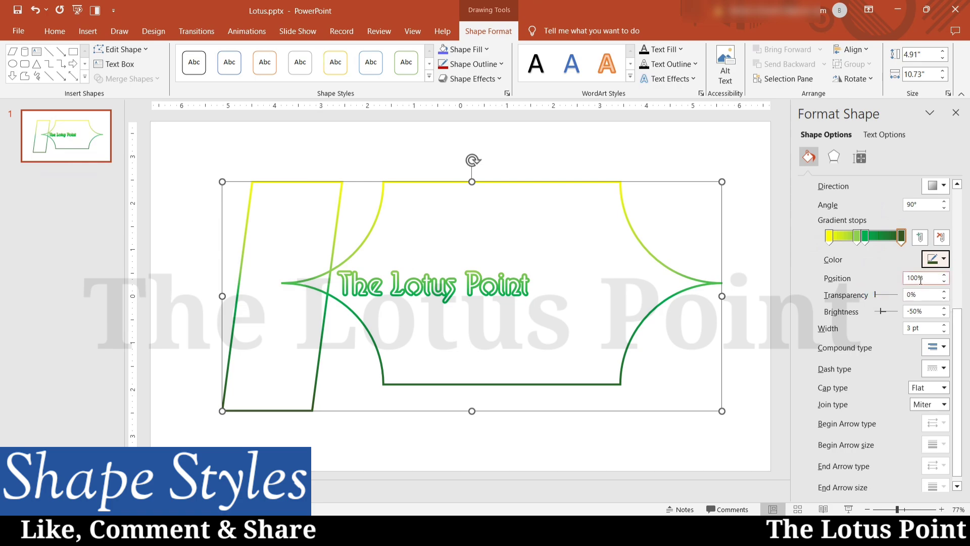
pyautogui.doubleClick(919, 278)
pyautogui.write('60')
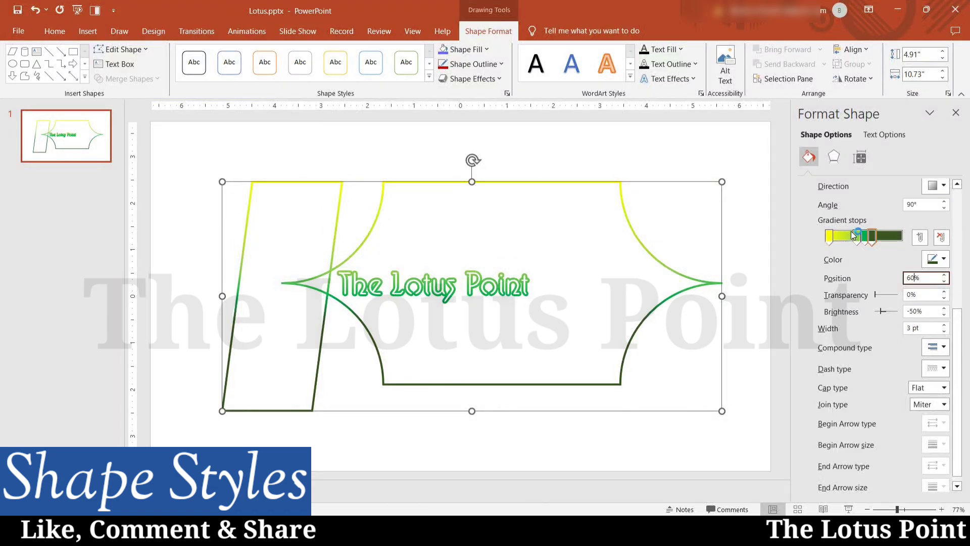
pyautogui.moveTo(857, 238)
pyautogui.mouseDown()
pyautogui.moveTo(849, 238)
pyautogui.moveTo(891, 239)
pyautogui.moveTo(867, 239)
pyautogui.mouseUp()
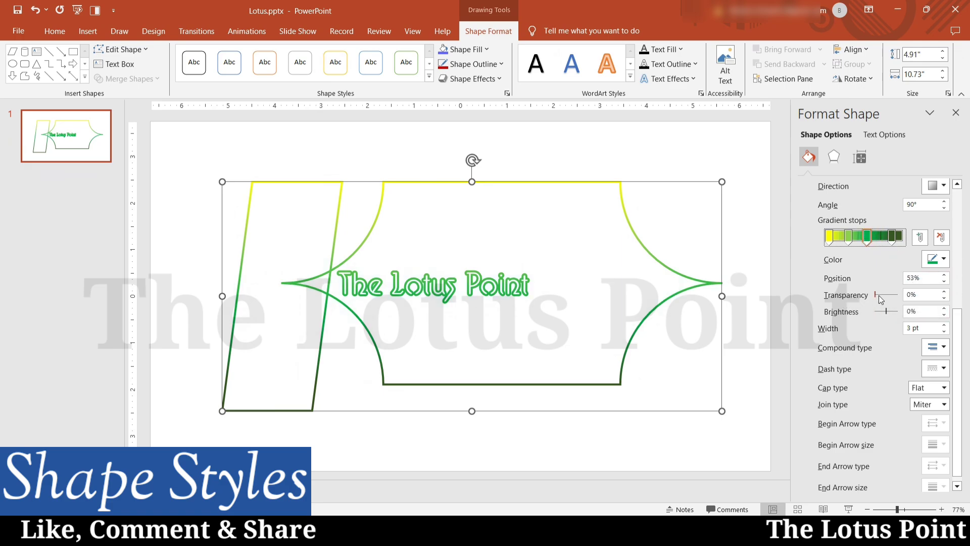
pyautogui.moveTo(874, 295)
pyautogui.mouseDown()
pyautogui.moveTo(904, 296)
pyautogui.moveTo(863, 296)
pyautogui.mouseUp()
pyautogui.click(848, 235)
pyautogui.moveTo(875, 295); pyautogui.dragTo(889, 314)
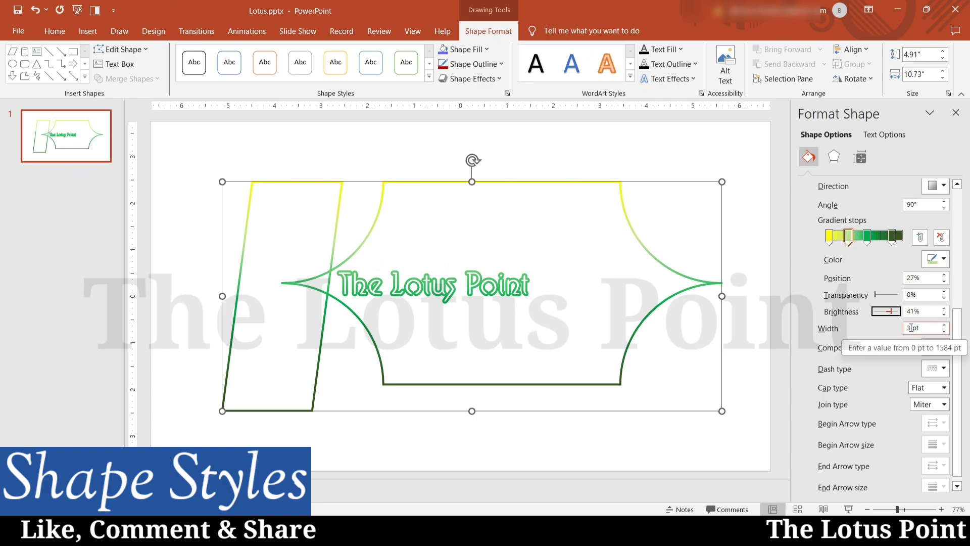
# Keep the outline width at 3 pt and give it a compound line style and a dash style.
pyautogui.moveTo(913, 329); pyautogui.dragTo(899, 328)
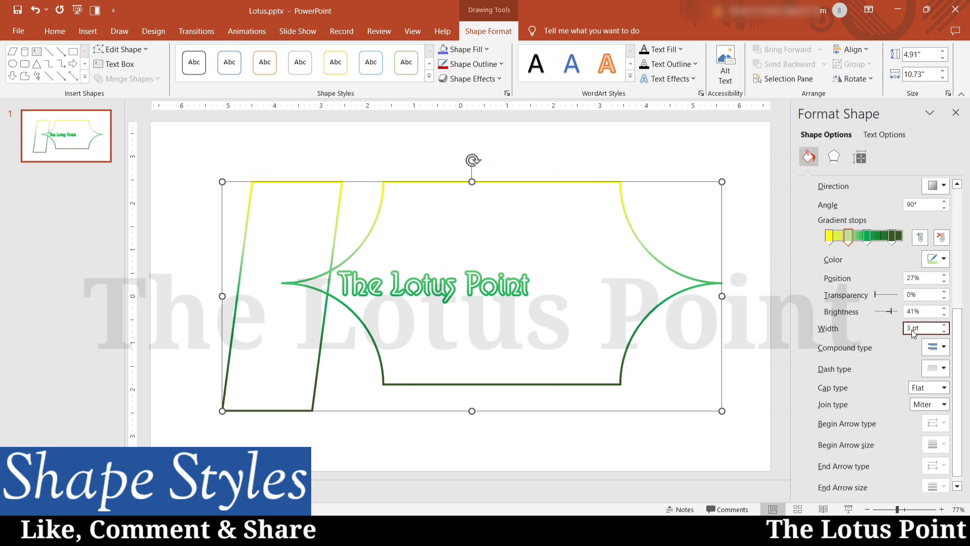
pyautogui.click(943, 347)
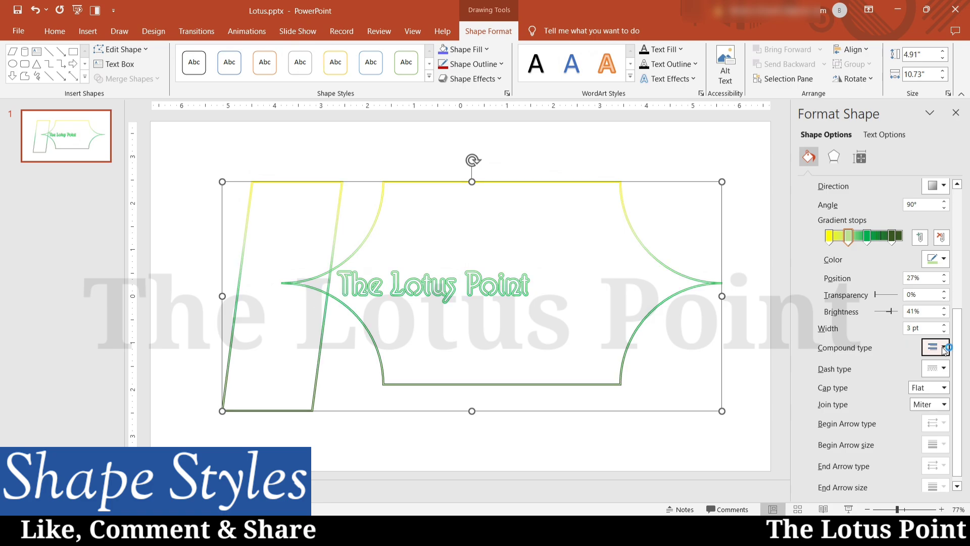
pyautogui.click(942, 349)
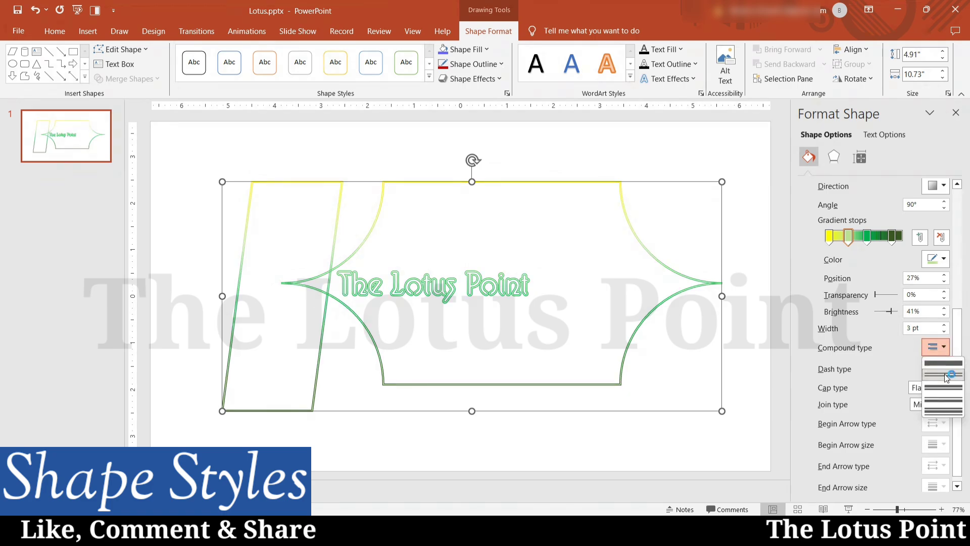
pyautogui.click(935, 409)
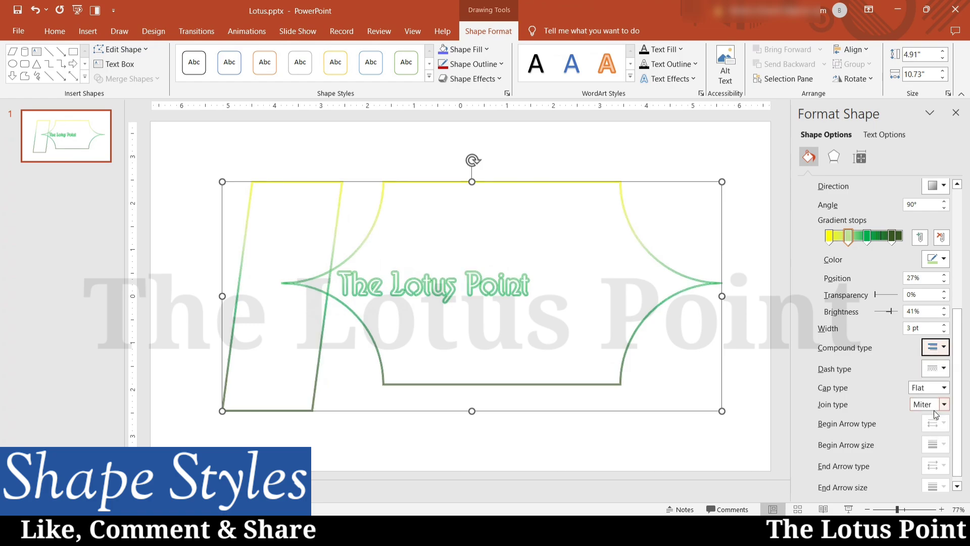
pyautogui.click(937, 347)
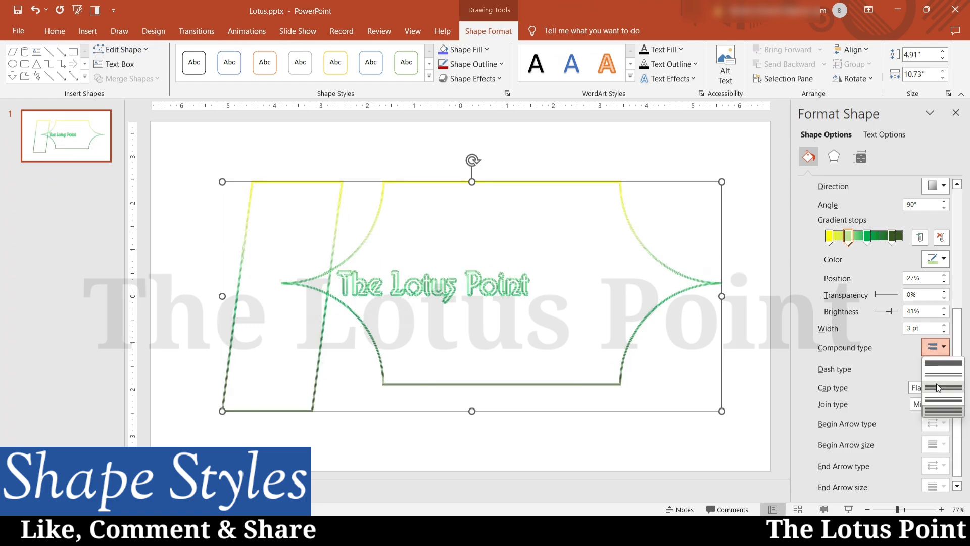
pyautogui.click(939, 388)
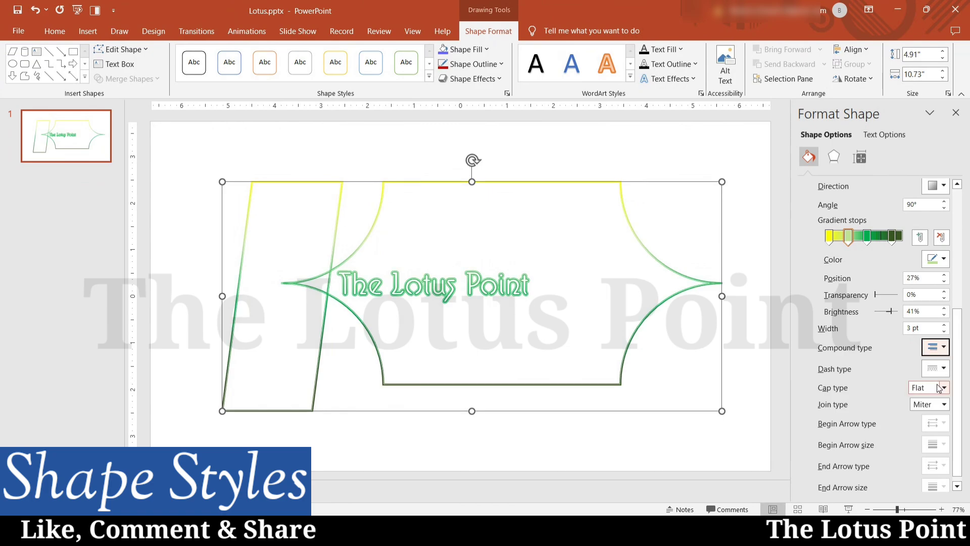
pyautogui.click(940, 368)
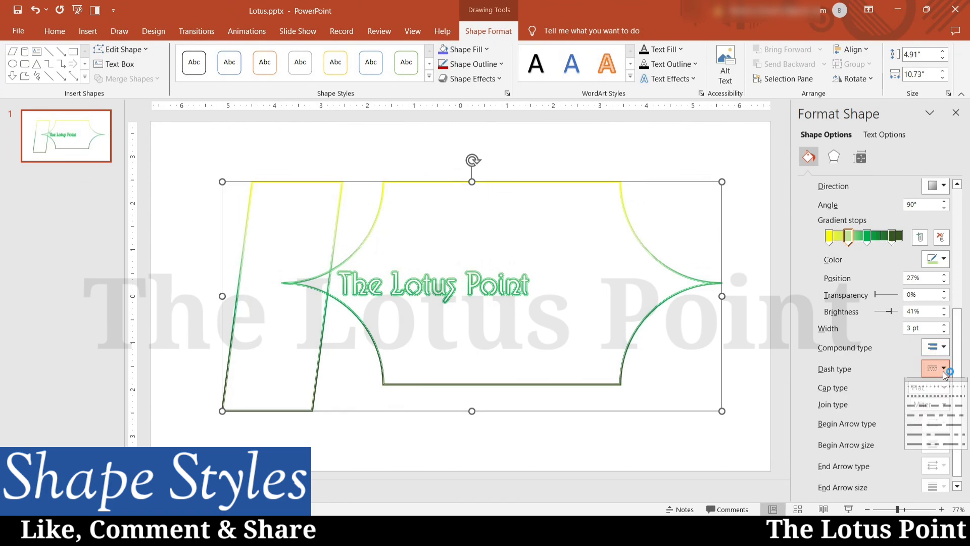
pyautogui.click(950, 447)
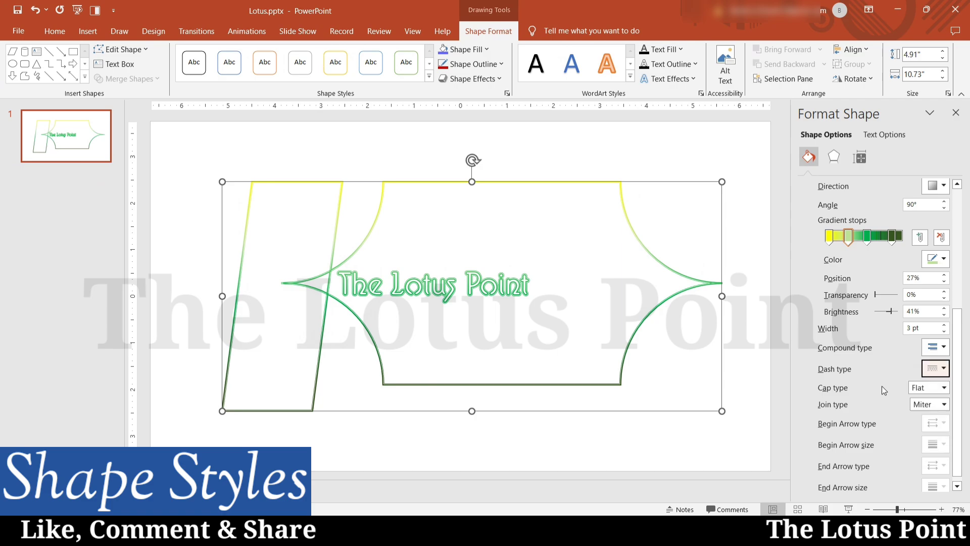
# Give the outline square caps and bevelled joins.
pyautogui.click(943, 387)
pyautogui.click(923, 412)
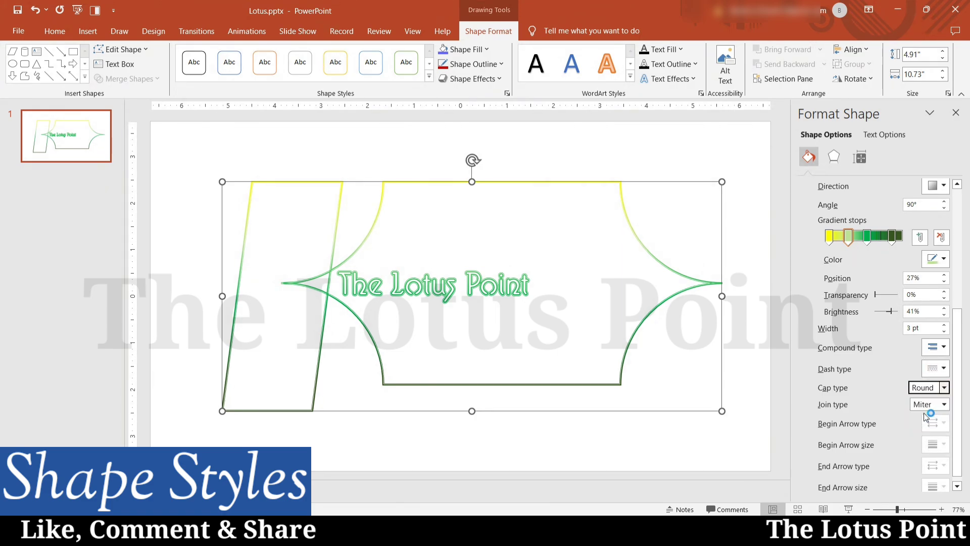
pyautogui.click(943, 388)
pyautogui.click(931, 402)
pyautogui.click(943, 404)
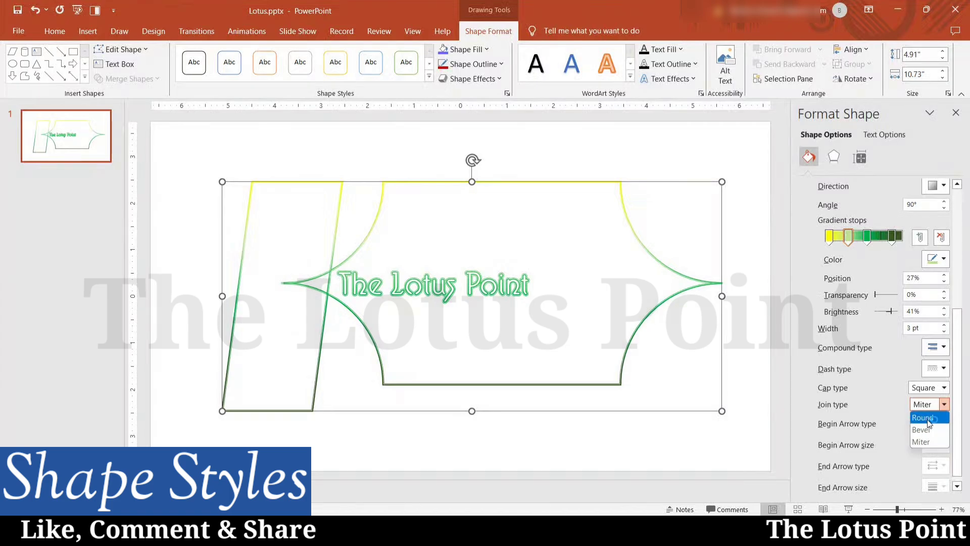
pyautogui.click(944, 402)
pyautogui.click(944, 396)
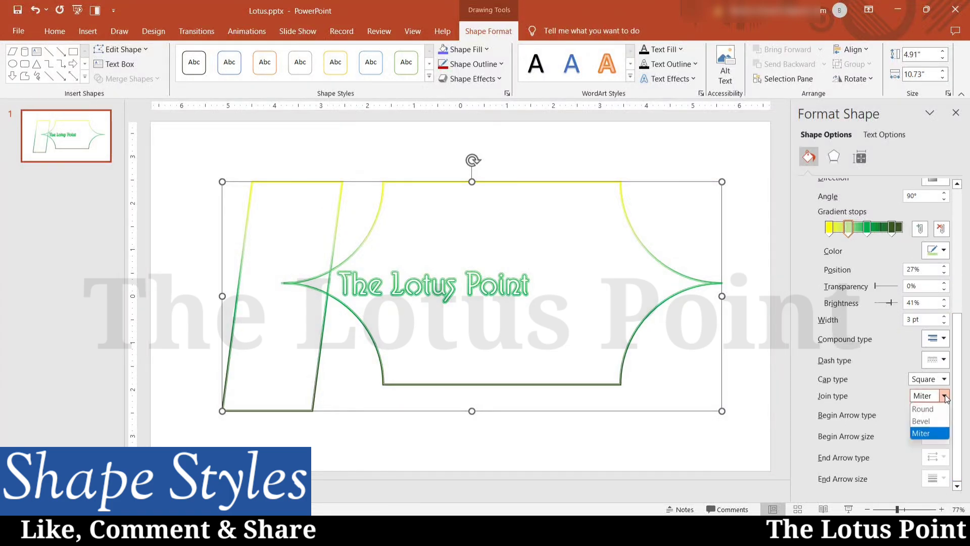
pyautogui.click(929, 409)
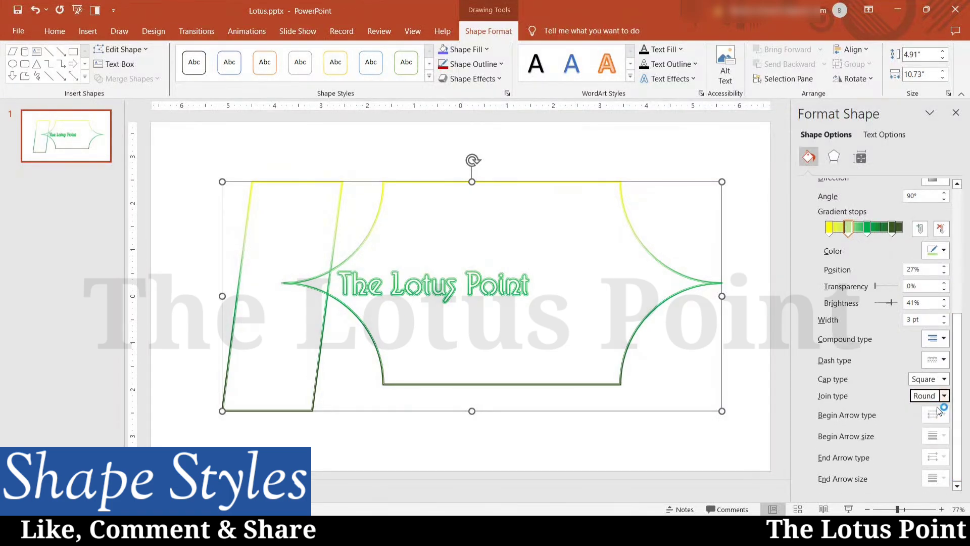
pyautogui.click(944, 398)
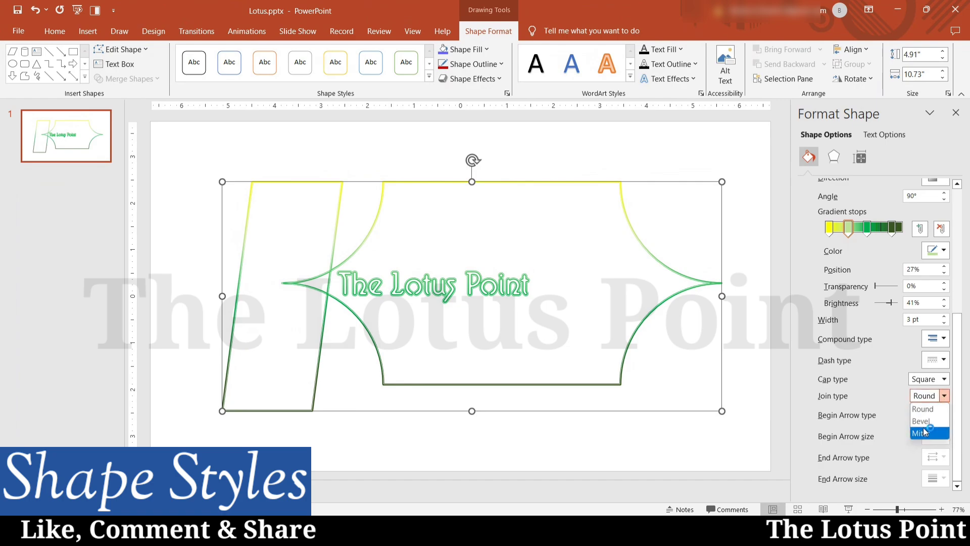
pyautogui.click(920, 422)
pyautogui.click(944, 397)
pyautogui.click(884, 383)
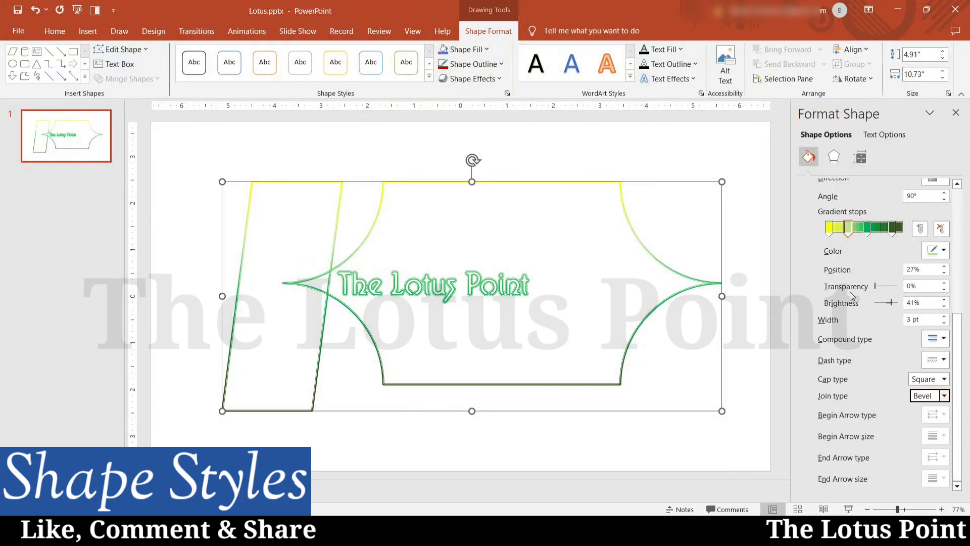
pyautogui.click(474, 64)
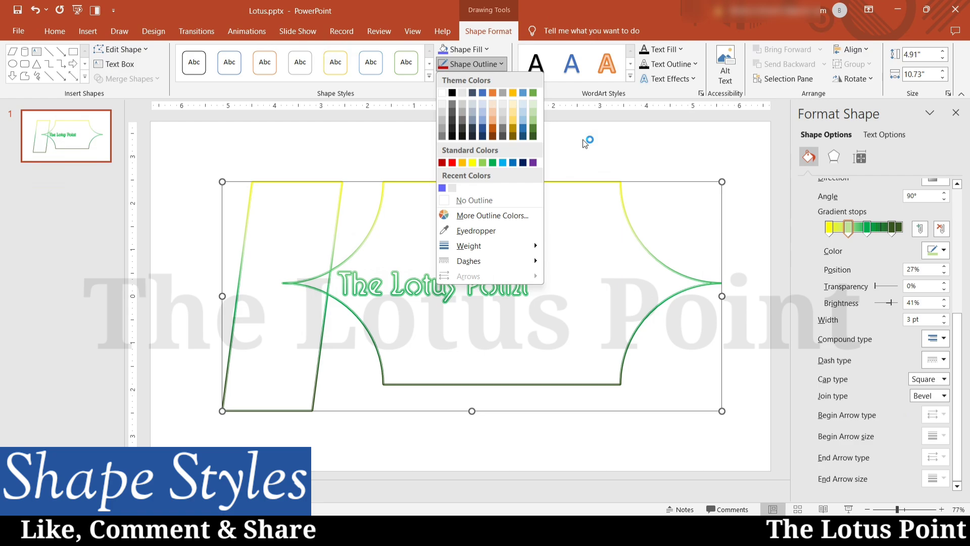
# Fill the banner with a light cream-yellow theme colour.
pyautogui.click(584, 143)
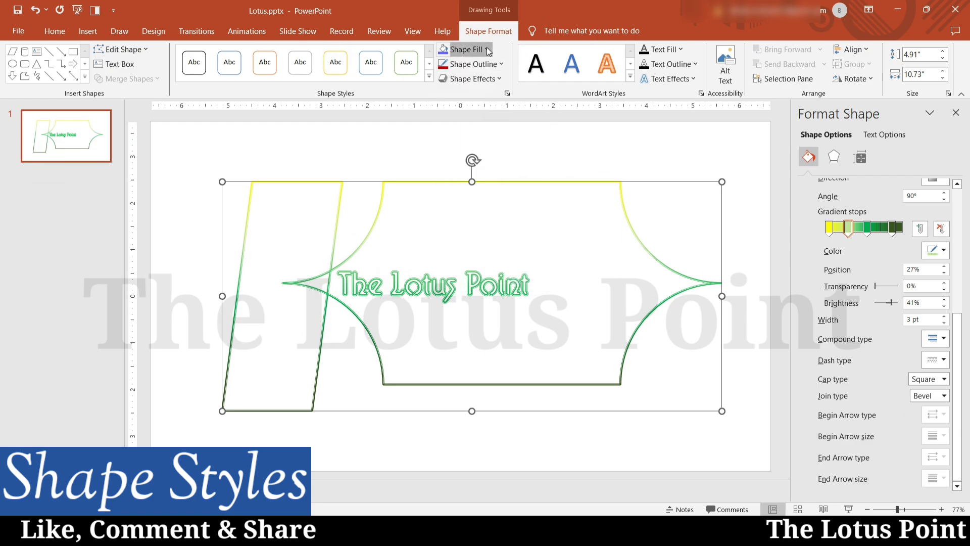
pyautogui.click(469, 49)
pyautogui.click(513, 89)
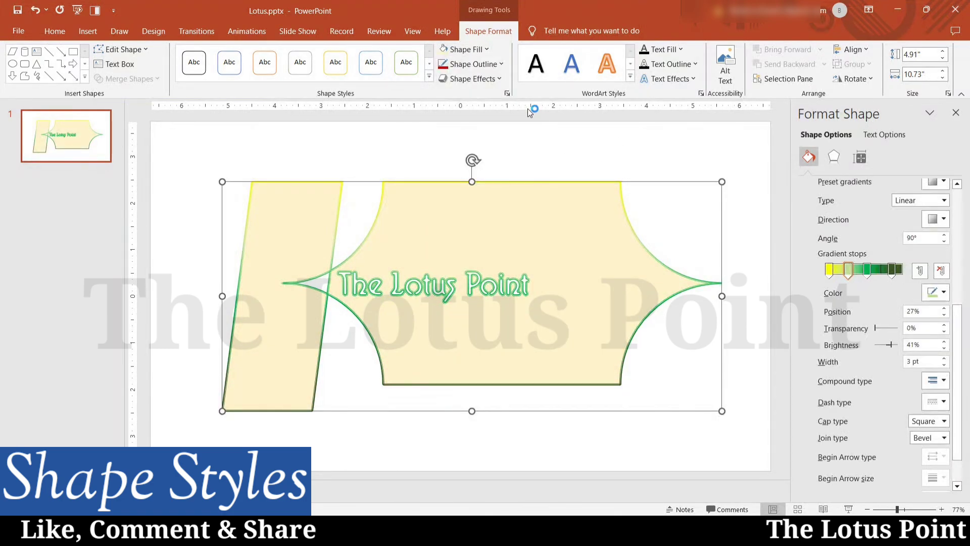
pyautogui.click(494, 79)
pyautogui.moveTo(490, 107)
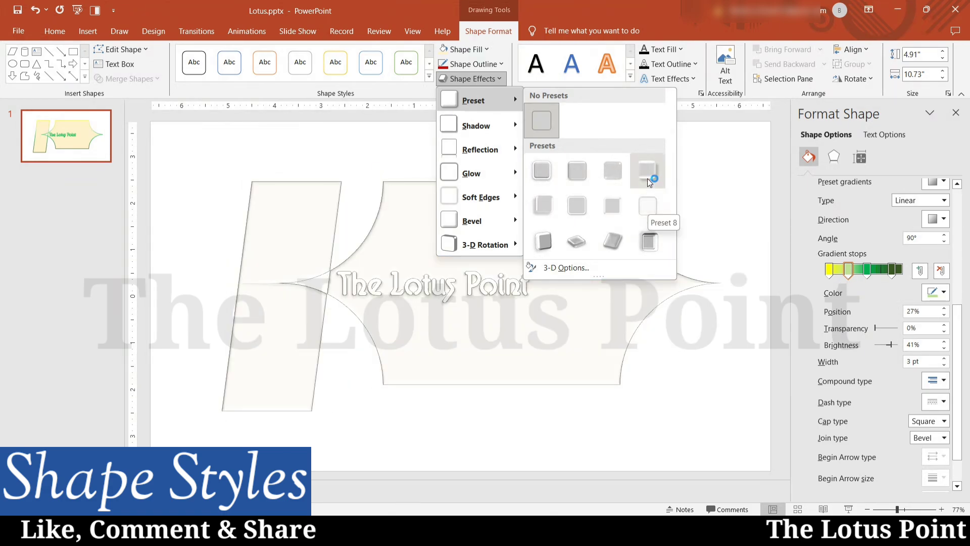
# Apply a 3-D preset effect and an outer shadow to the banner.
pyautogui.click(647, 178)
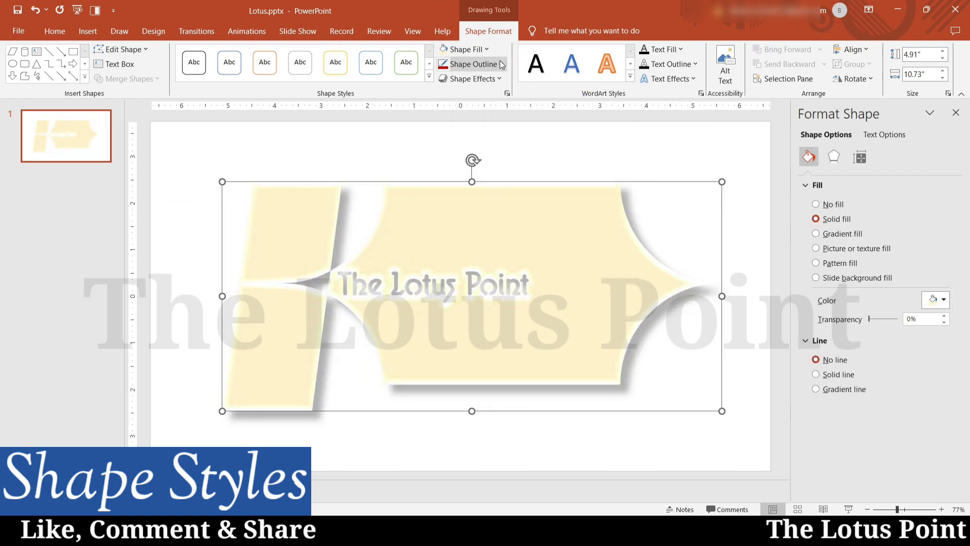
pyautogui.click(472, 79)
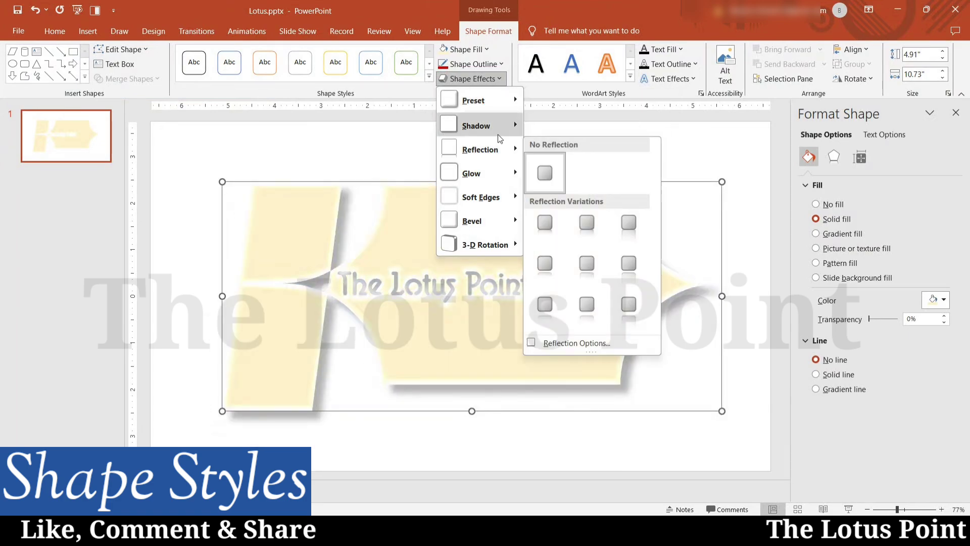
pyautogui.moveTo(496, 131)
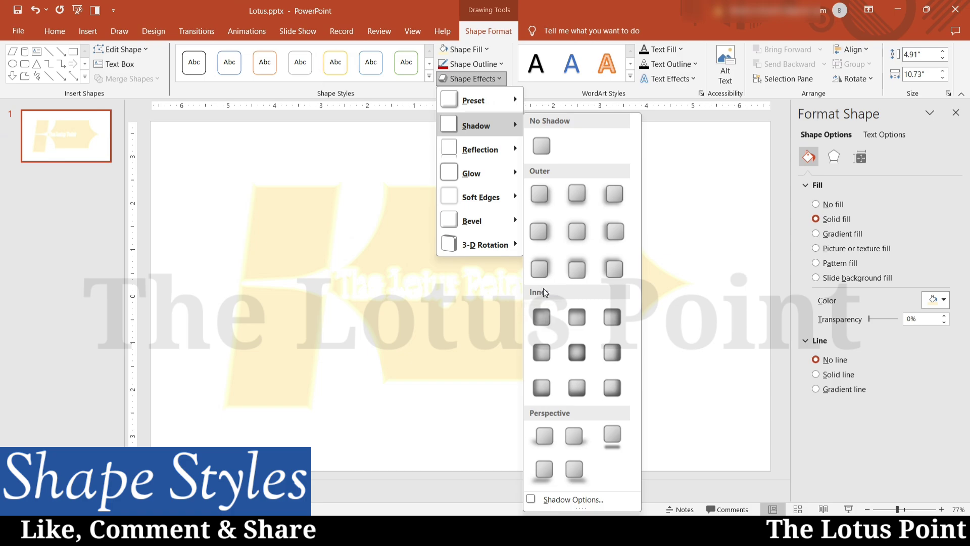
pyautogui.click(541, 267)
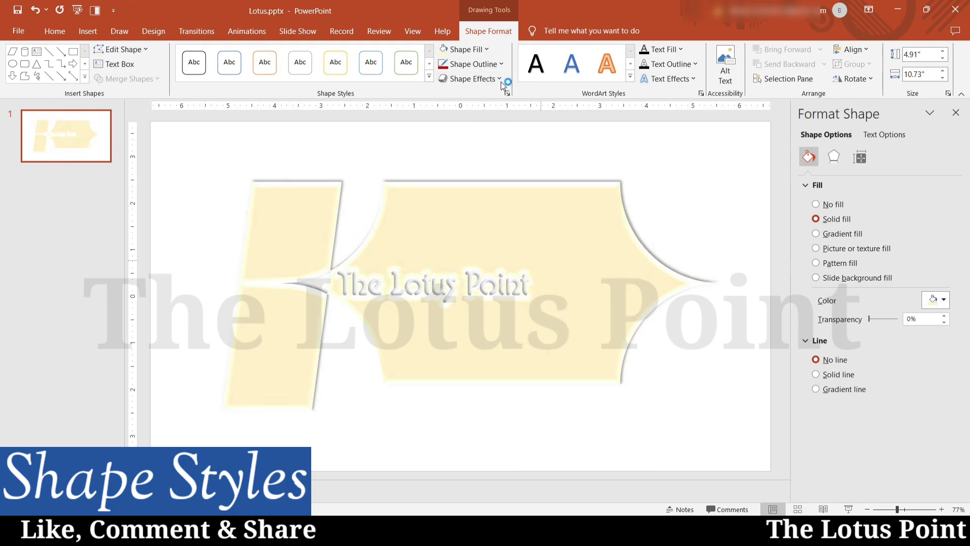
pyautogui.click(500, 79)
pyautogui.moveTo(478, 153)
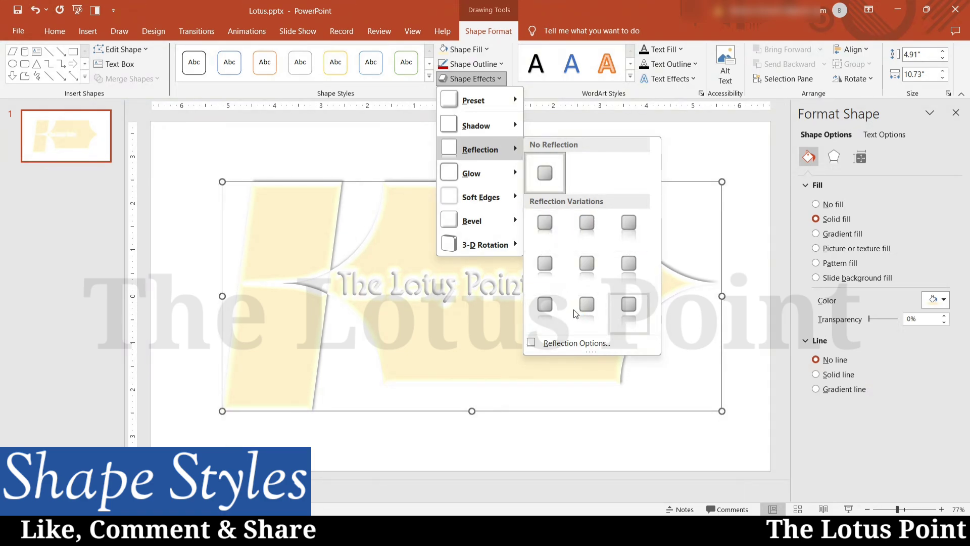
# Apply a green glow variation around the cream banner's edges.
pyautogui.moveTo(489, 174)
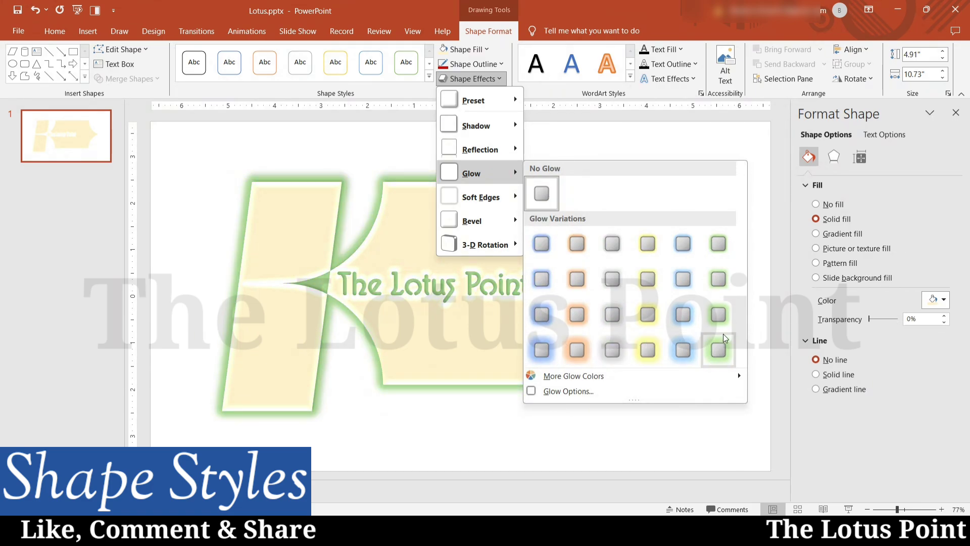
pyautogui.click(715, 350)
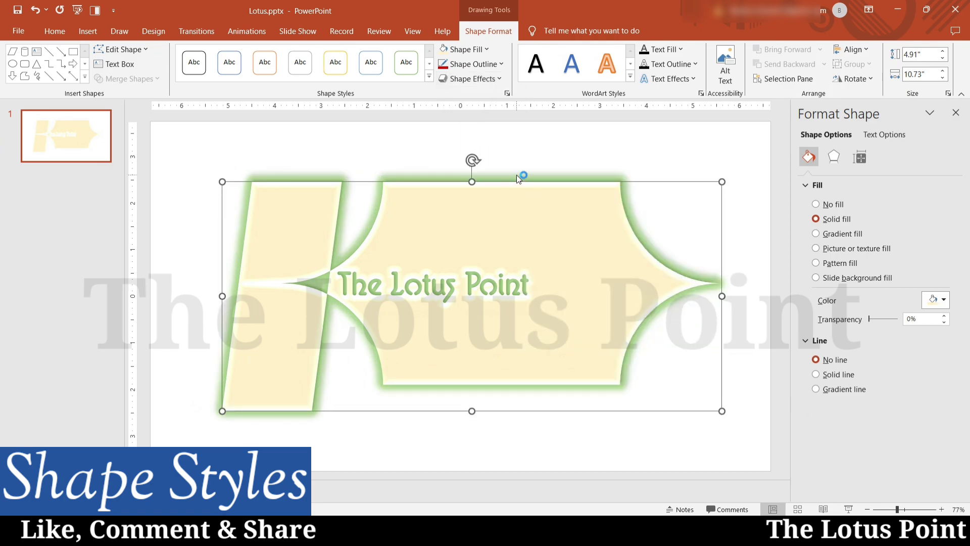
pyautogui.click(492, 83)
pyautogui.moveTo(498, 196)
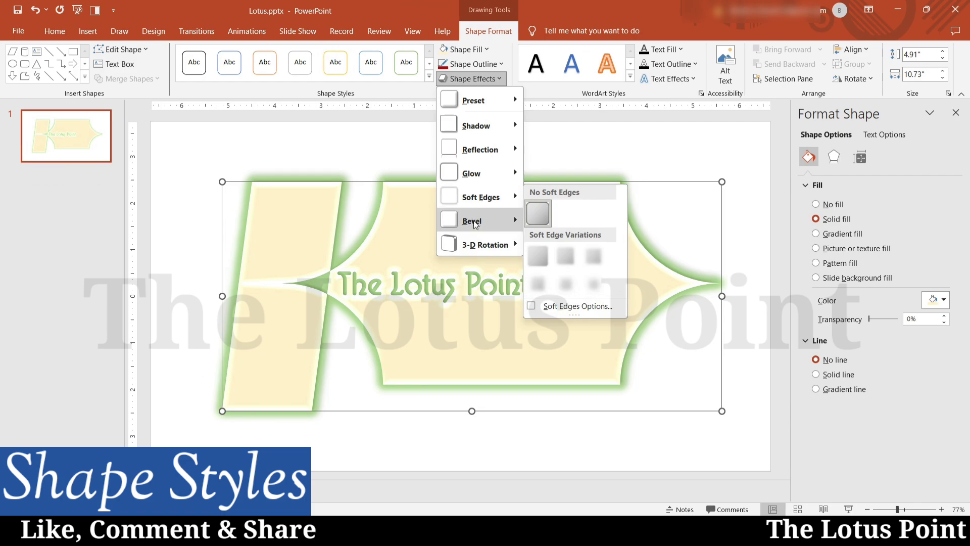
pyautogui.moveTo(474, 223)
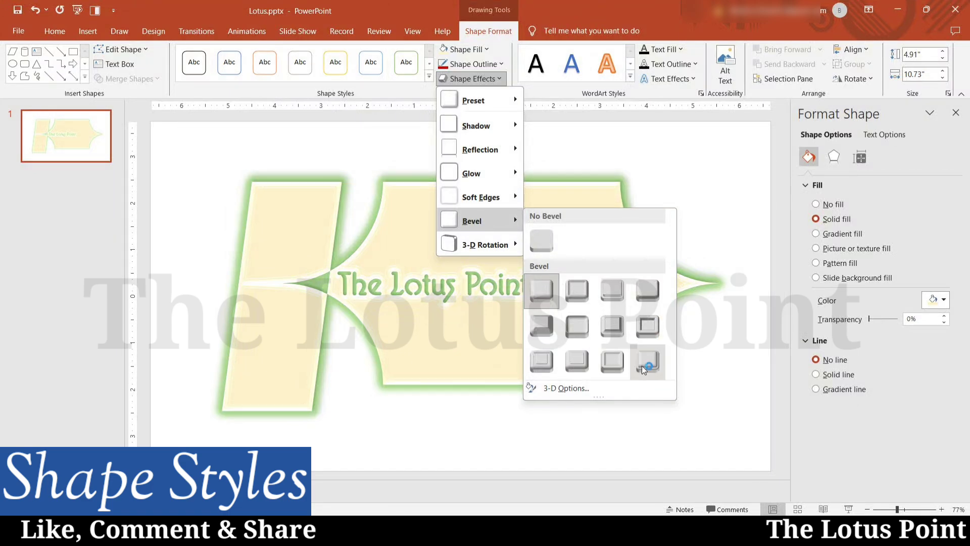
# Apply the Cutout bevel to the banner and bring up its 3-D Rotation options in Format Shape.
pyautogui.click(650, 325)
pyautogui.click(471, 78)
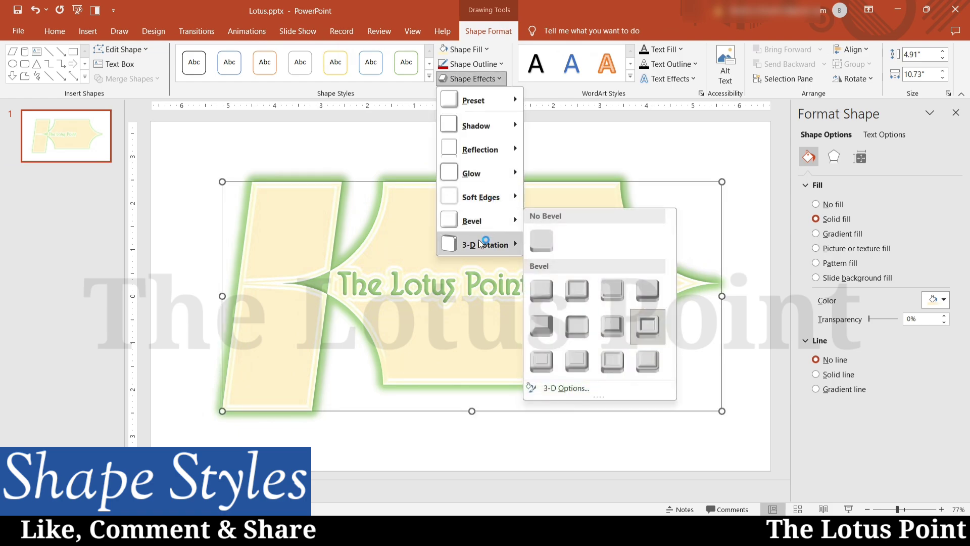
pyautogui.moveTo(479, 243)
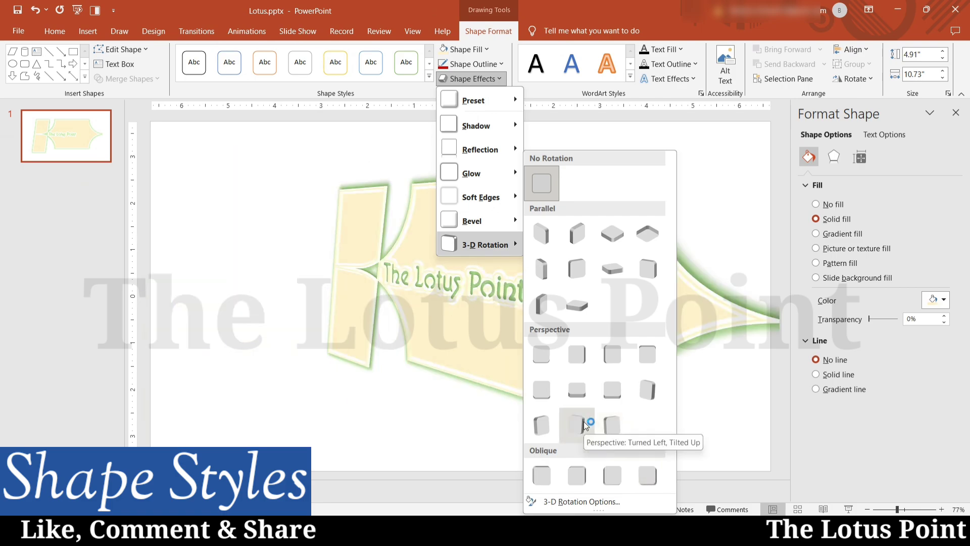
pyautogui.click(586, 500)
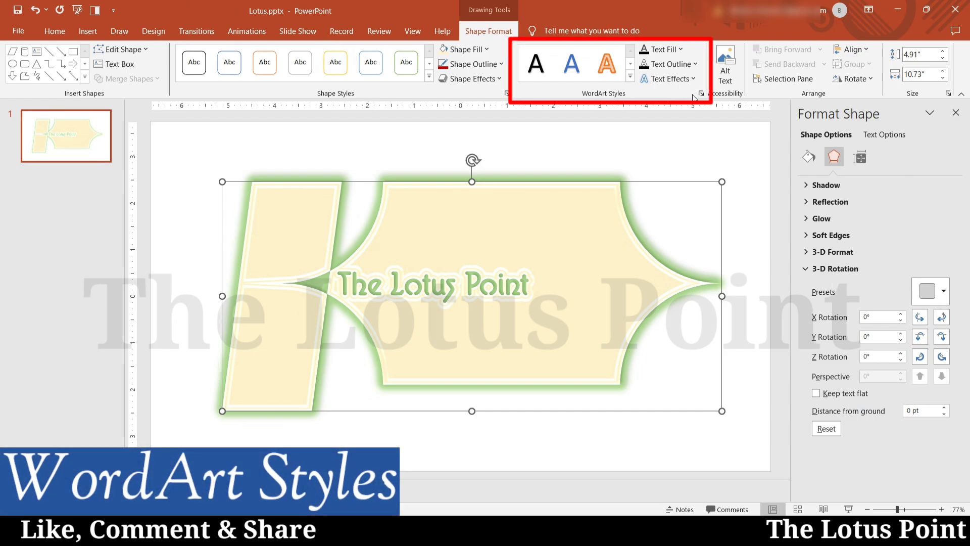
# Reselect the banner, drag it slightly lower on the slide, then deselect it.
pyautogui.click(573, 147)
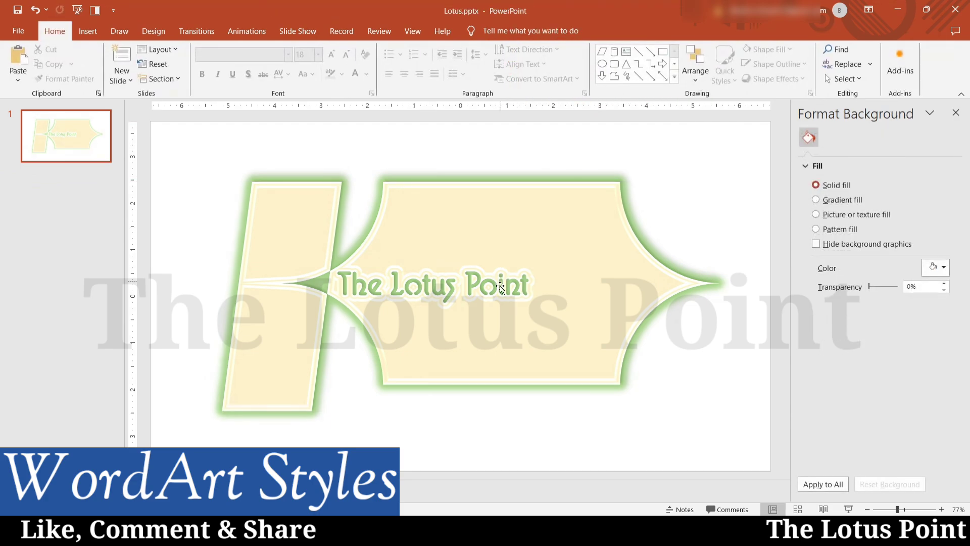
pyautogui.click(415, 301)
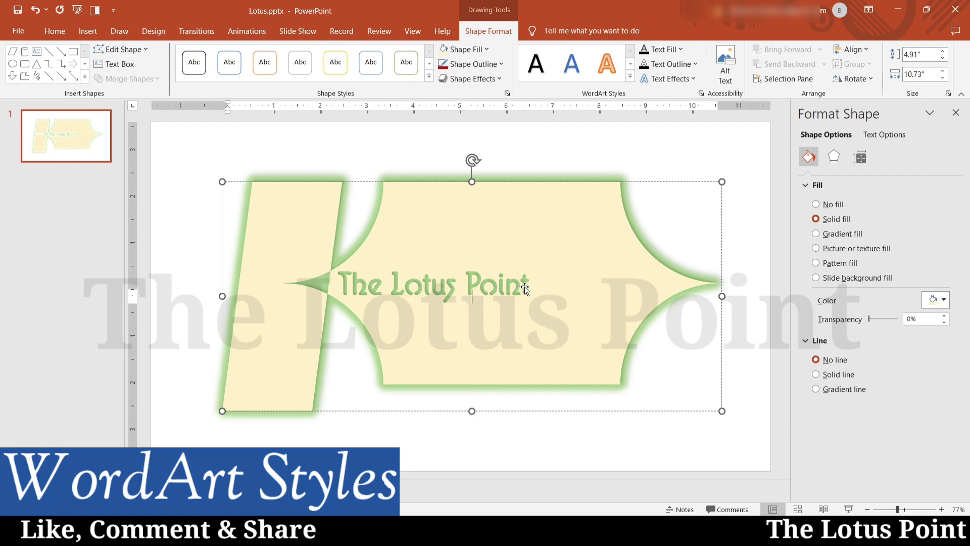
pyautogui.moveTo(526, 290); pyautogui.dragTo(532, 292)
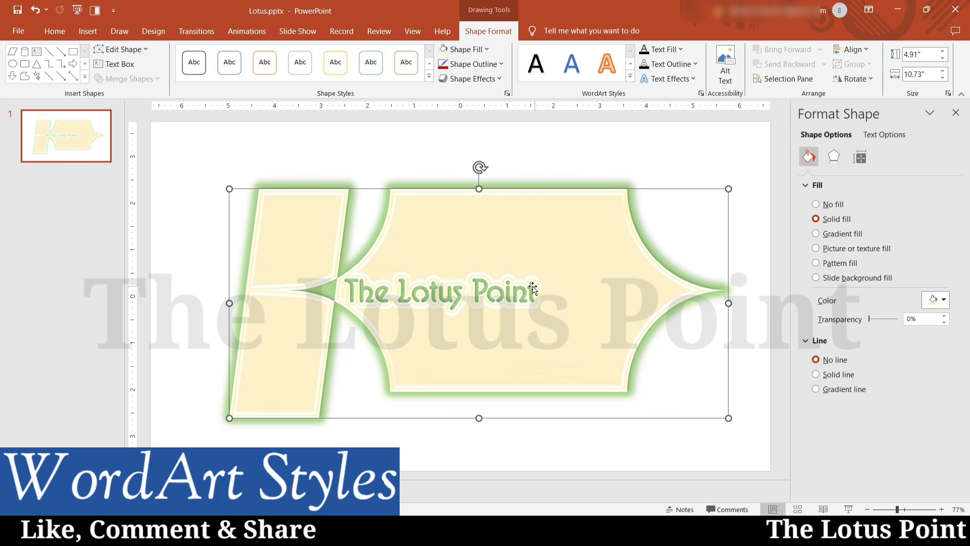
pyautogui.moveTo(543, 190); pyautogui.dragTo(541, 220)
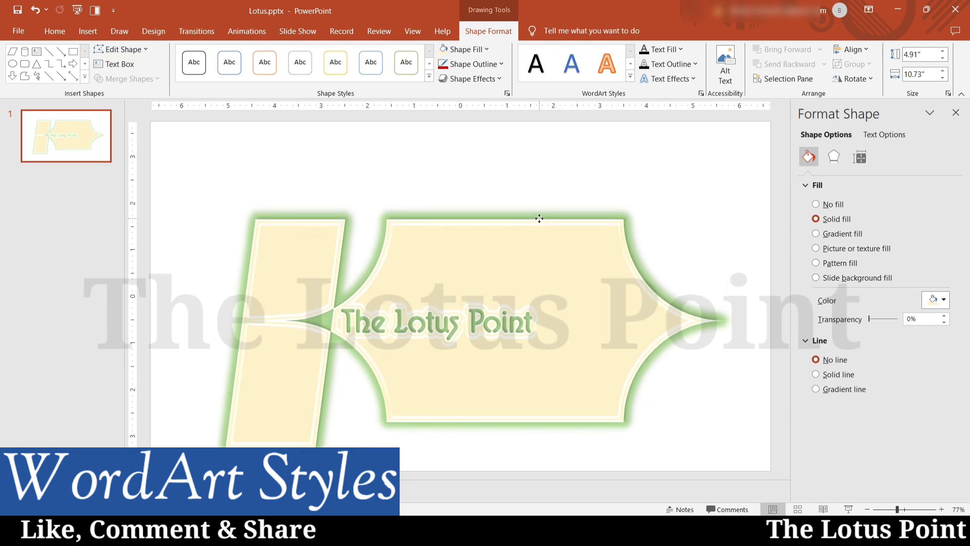
pyautogui.click(652, 154)
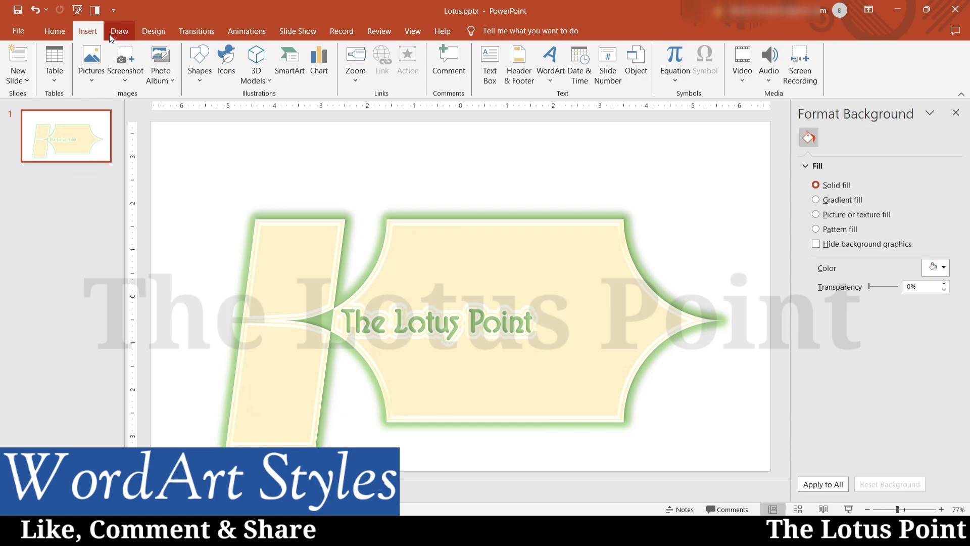
# Draw a text box reading 'A Creative Hub' and place it under 'The Lotus Point'.
pyautogui.click(495, 71)
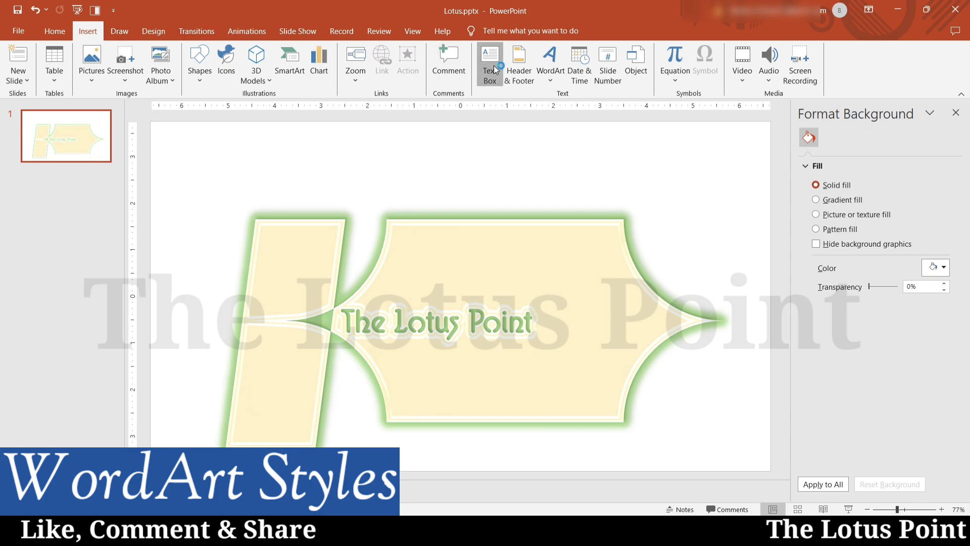
pyautogui.moveTo(341, 156); pyautogui.dragTo(655, 189)
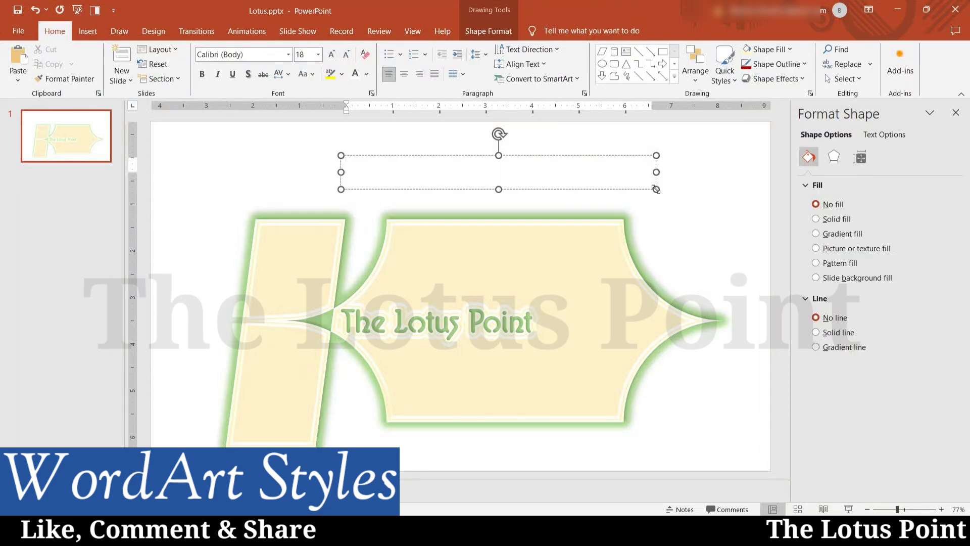
pyautogui.write('A Creative Hub')
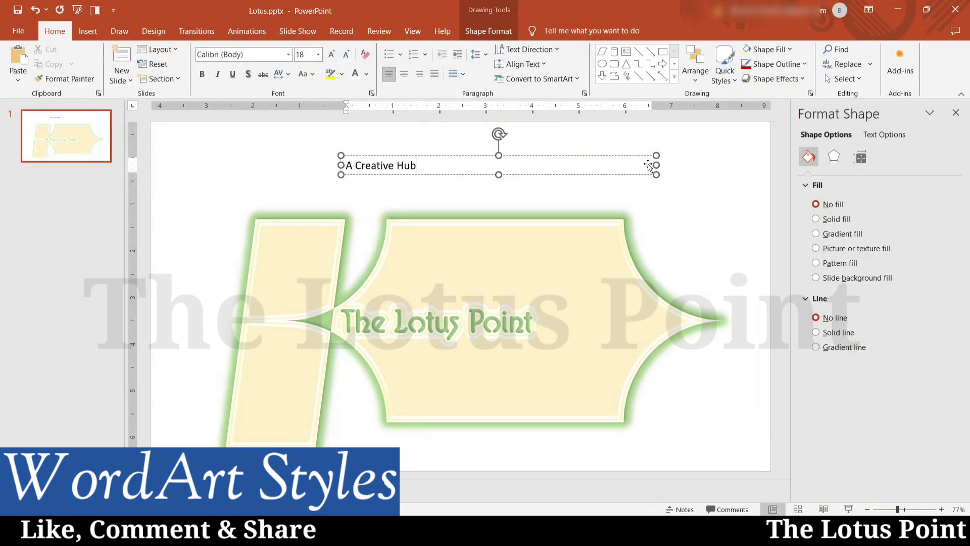
pyautogui.moveTo(598, 154); pyautogui.dragTo(758, 334)
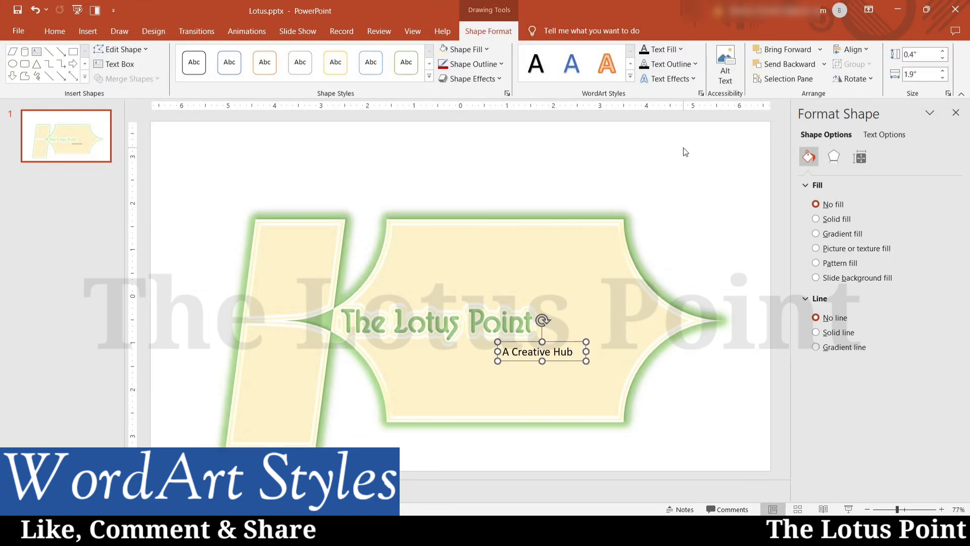
# Apply the bold Pattern Fill WordArt style to the 'A Creative Hub' subtitle.
pyautogui.click(629, 77)
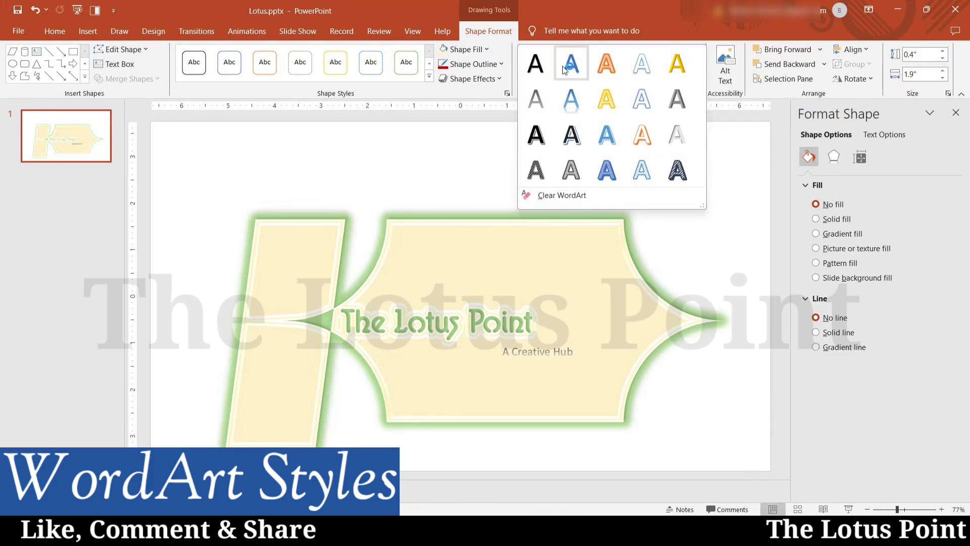
pyautogui.click(537, 170)
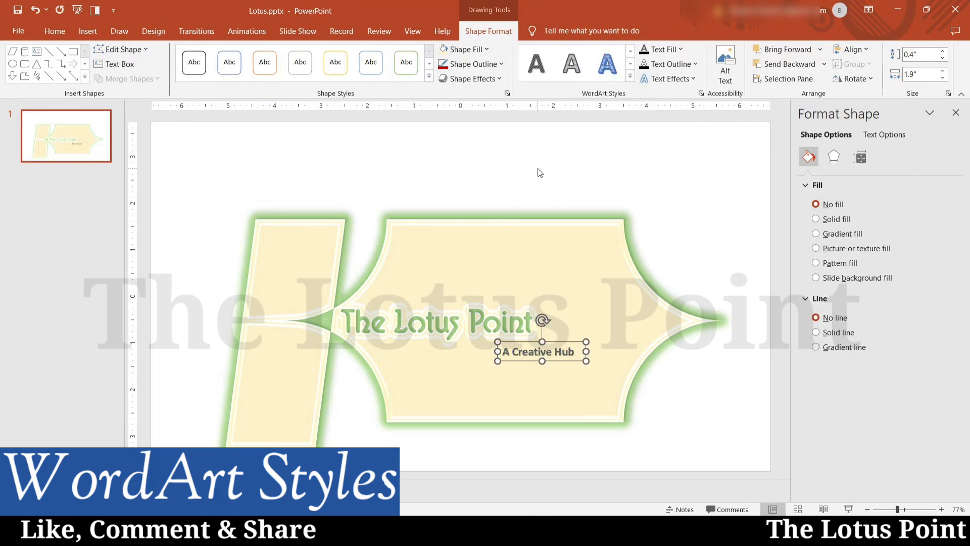
pyautogui.click(676, 50)
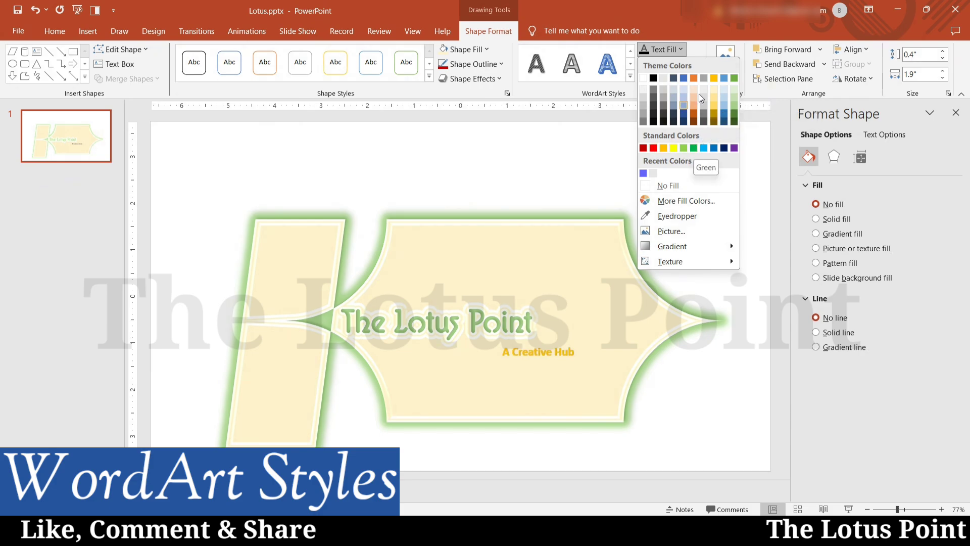
# Eyedrop the banner's light green edge as the subtitle's text fill colour.
pyautogui.click(692, 199)
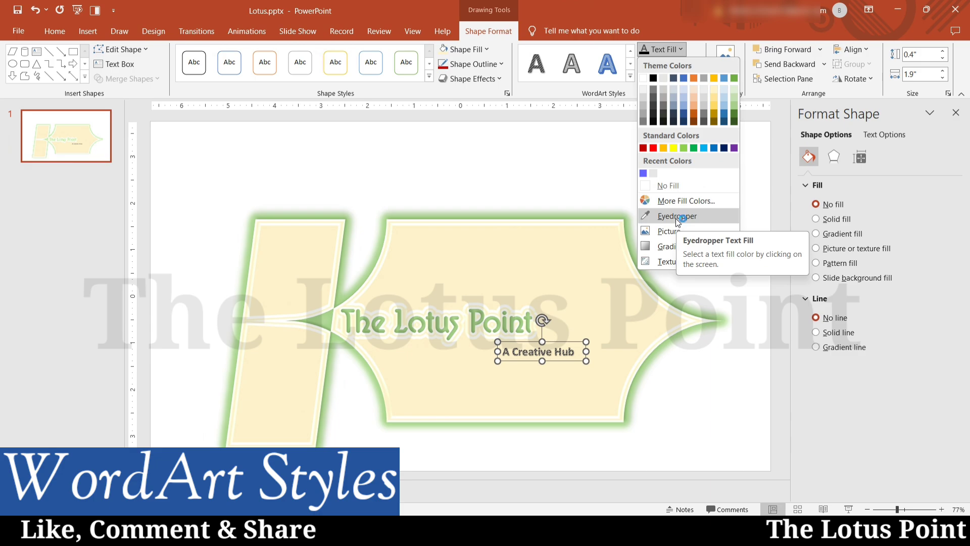
pyautogui.click(677, 217)
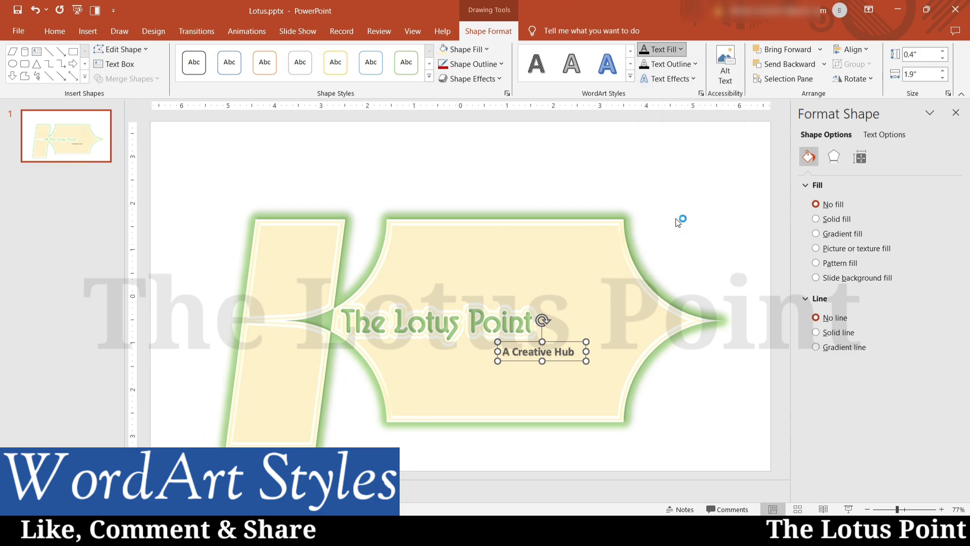
pyautogui.click(576, 216)
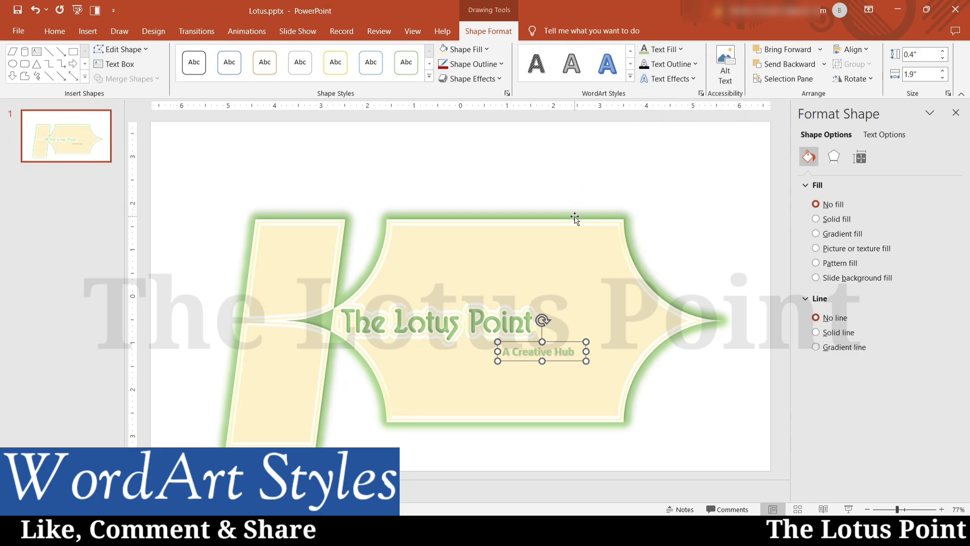
# Choose a picture text fill for the subtitle, bringing up the Insert Pictures dialog.
pyautogui.click(668, 50)
pyautogui.click(680, 51)
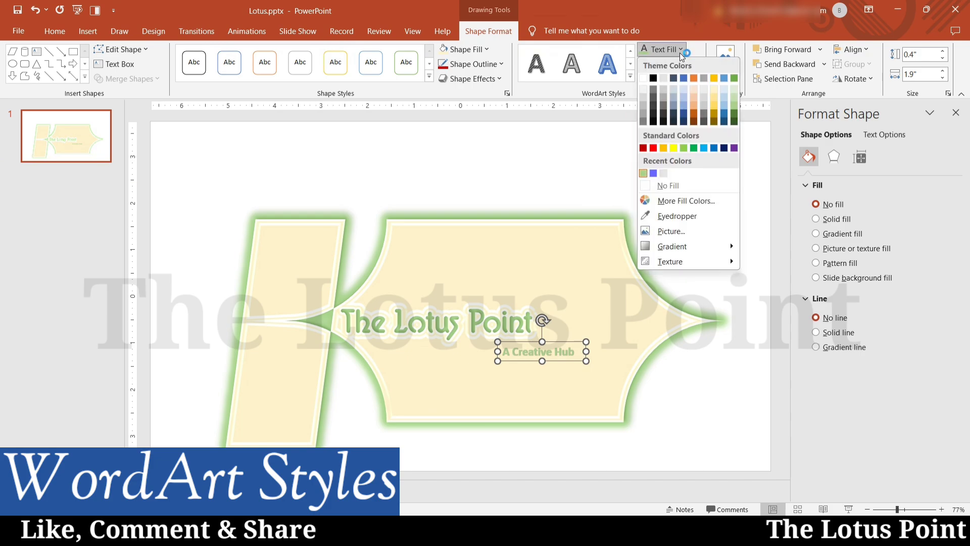
pyautogui.click(672, 229)
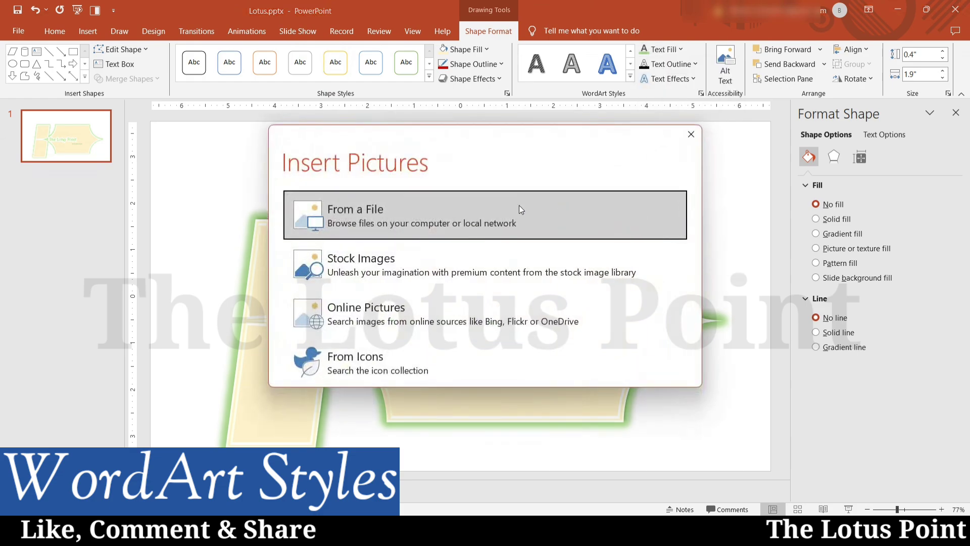
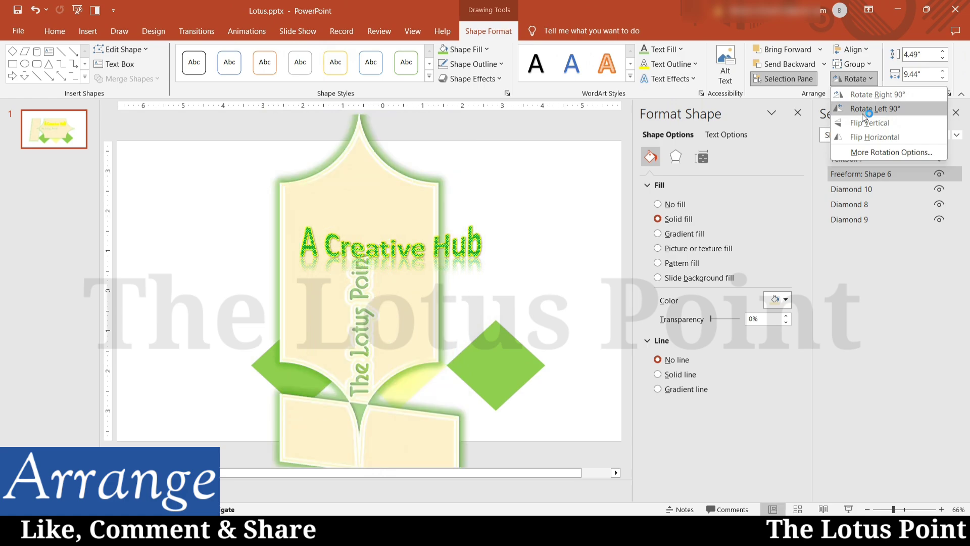
# Flip the banner vertically and horizontally so 'The Lotus Point' reads upright, then deselect it.
pyautogui.click(858, 123)
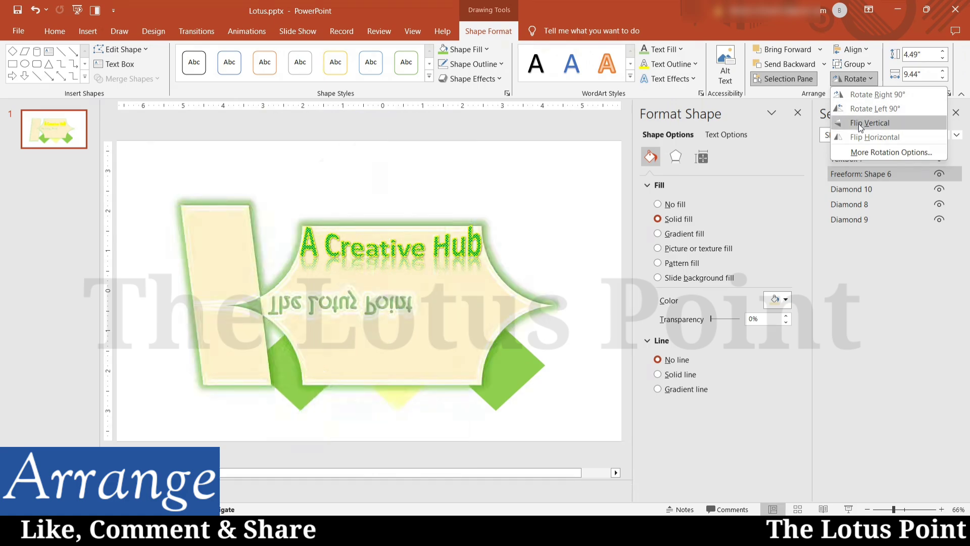
pyautogui.click(873, 137)
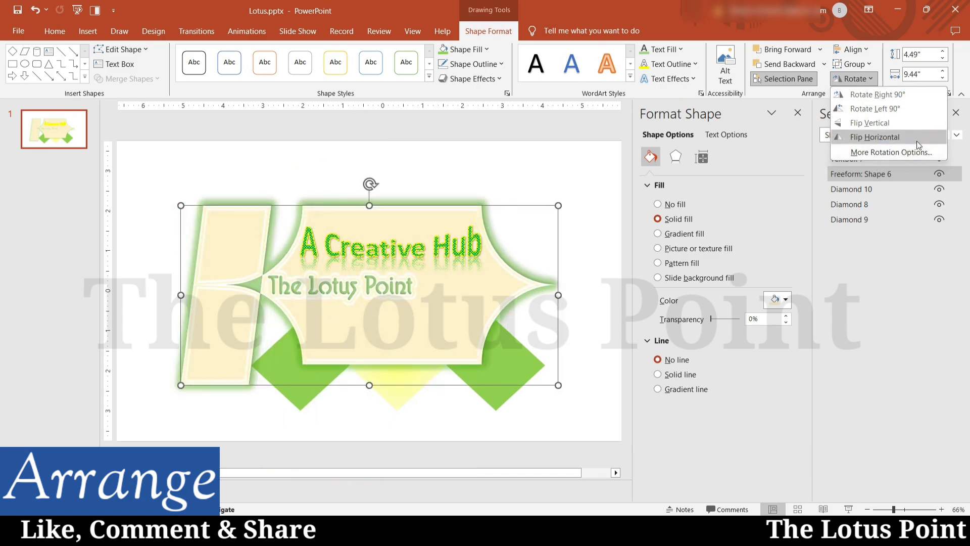
pyautogui.click(605, 205)
pyautogui.click(580, 223)
# Select the text box, lotus freeform and three diamonds with Ctrl+A and group them.
pyautogui.hotkey('ctrl', 'a')
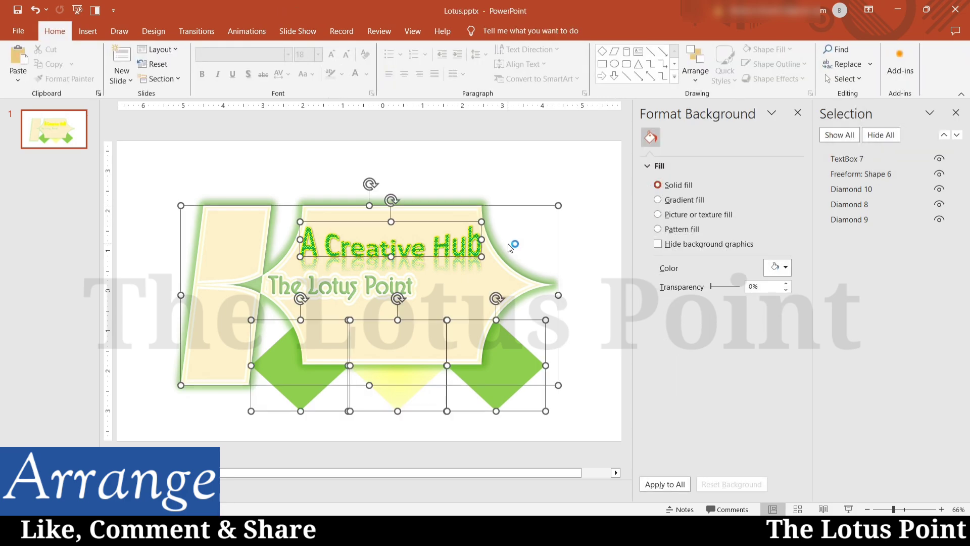
pyautogui.click(507, 31)
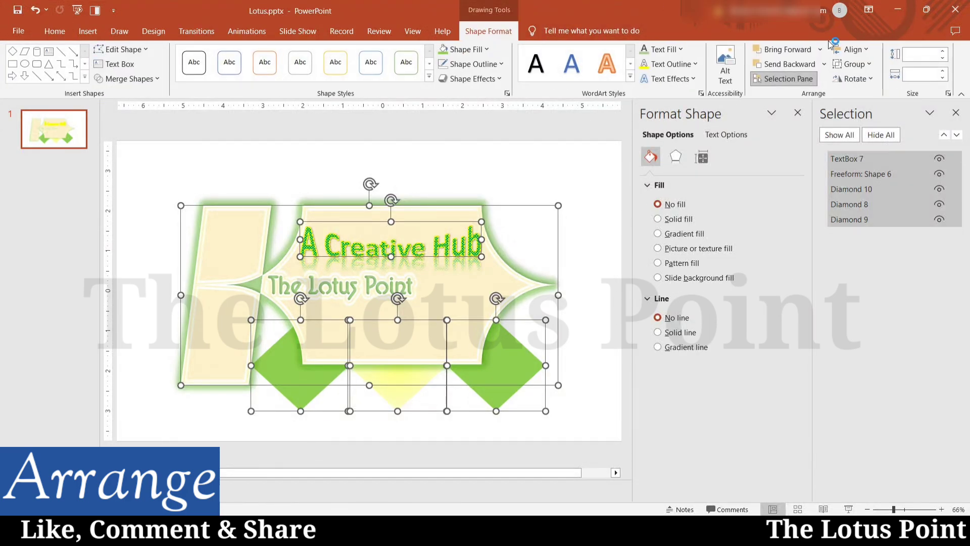
pyautogui.click(853, 63)
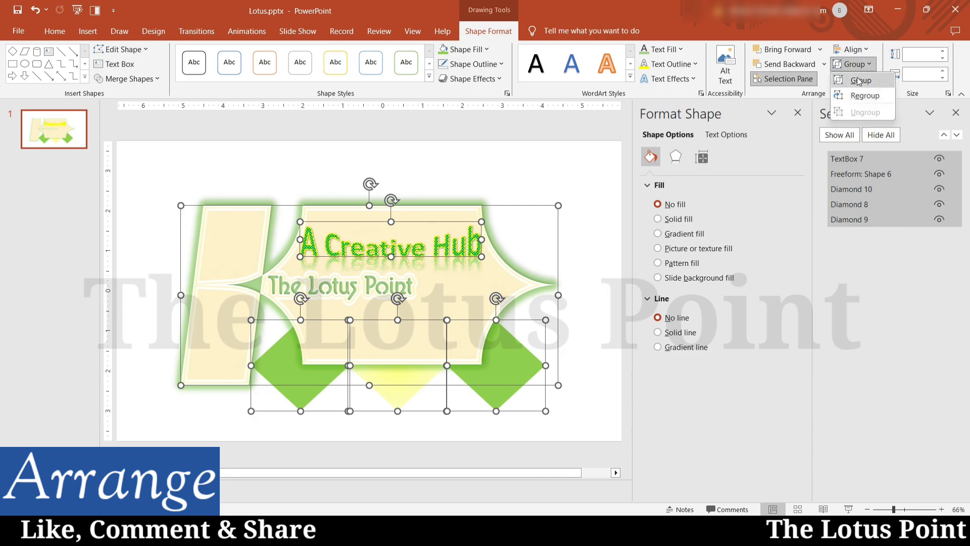
pyautogui.click(861, 80)
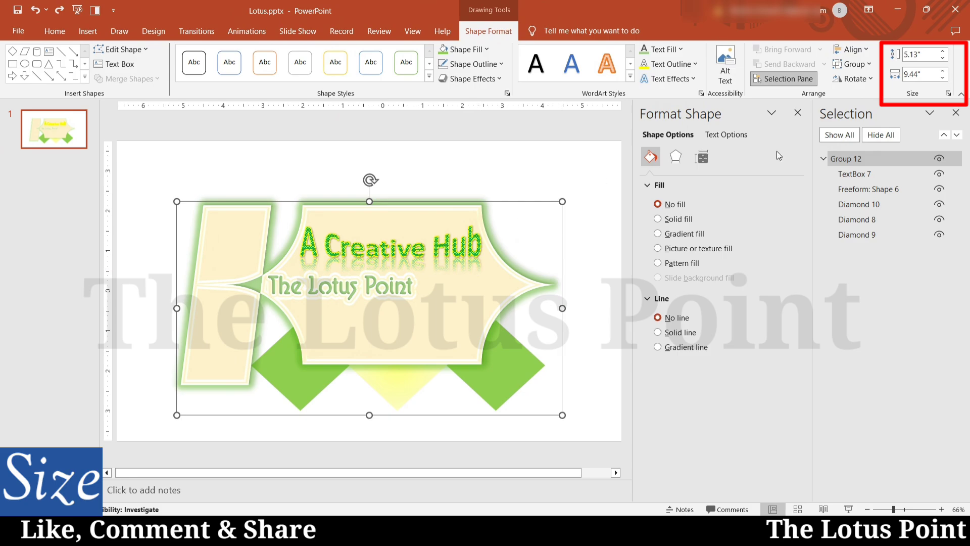
# Change the group's Shape Height to 7.13".
pyautogui.click(908, 56)
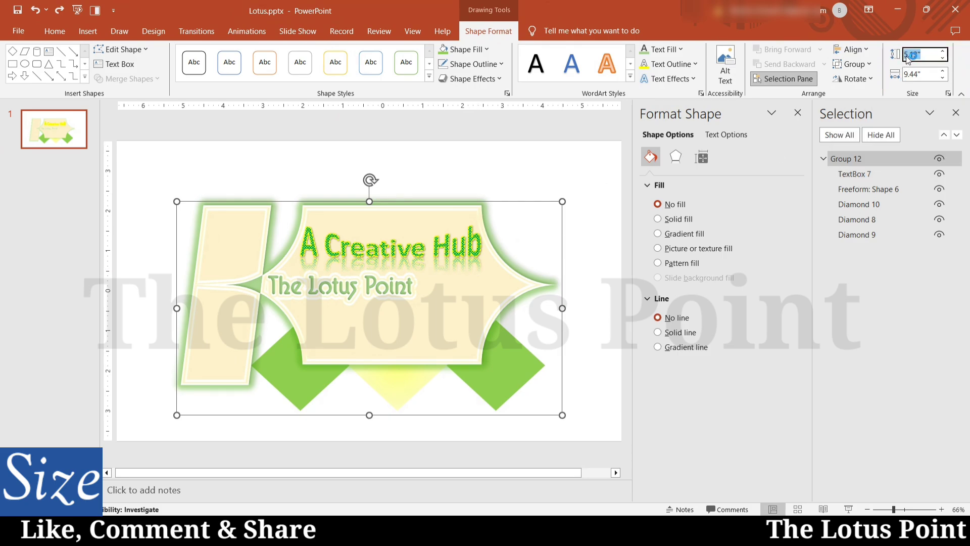
pyautogui.moveTo(908, 55); pyautogui.dragTo(902, 55)
pyautogui.write('7')
pyautogui.click(908, 75)
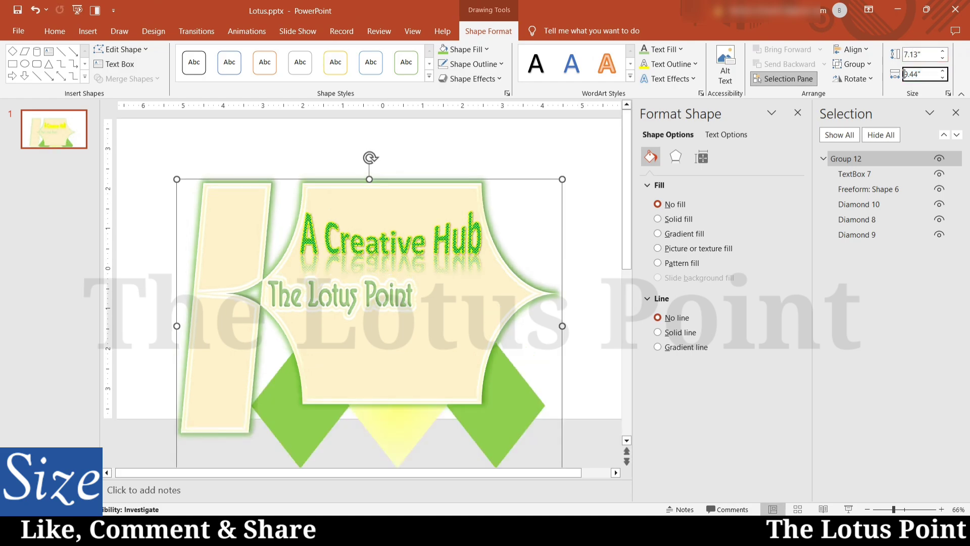
pyautogui.press('Return')
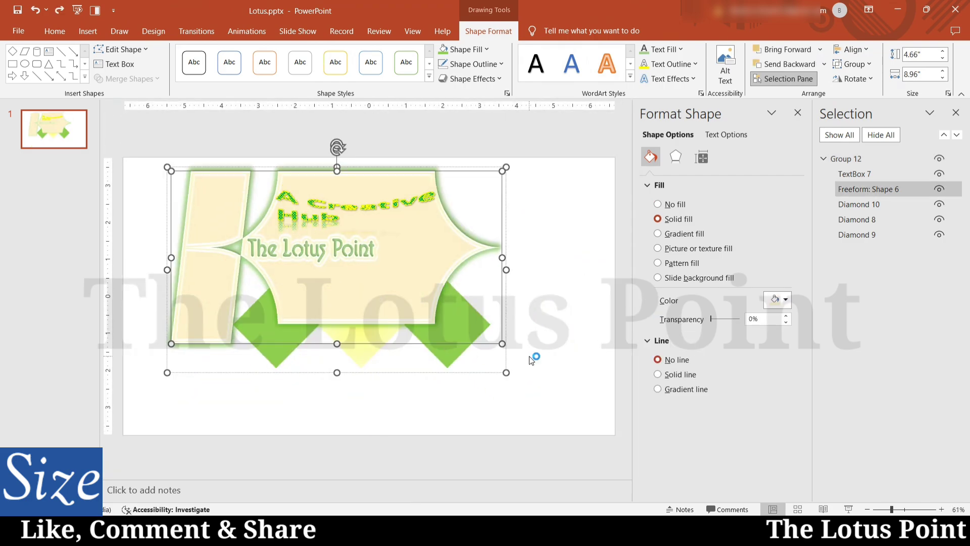
# Drag the group's corner handle to resize it to 6" by 10.3".
pyautogui.click(533, 357)
pyautogui.click(440, 317)
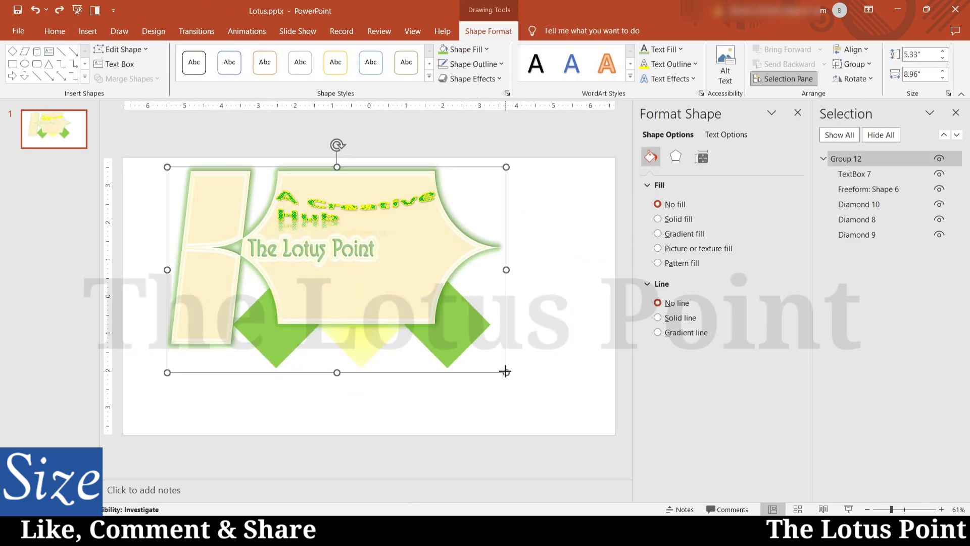
pyautogui.moveTo(506, 373); pyautogui.dragTo(555, 396)
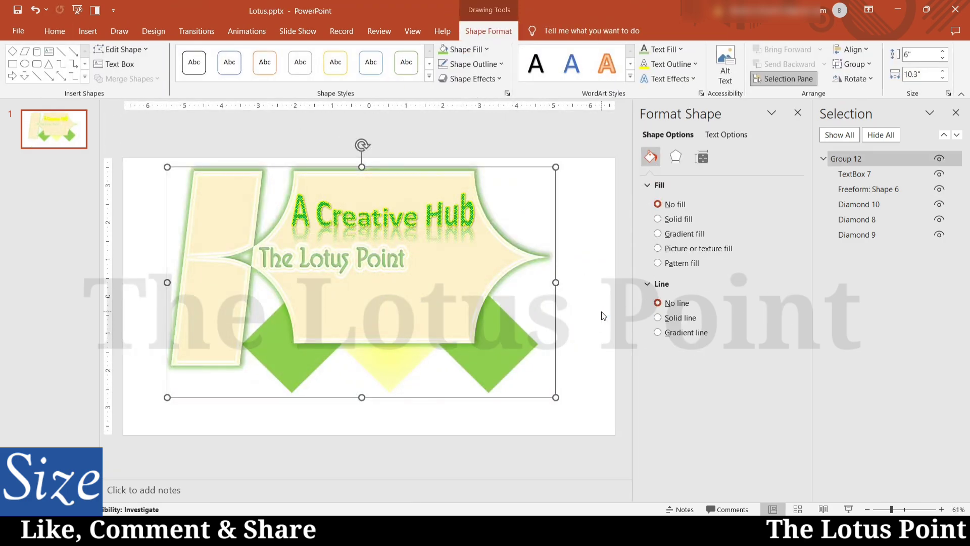
pyautogui.click(613, 143)
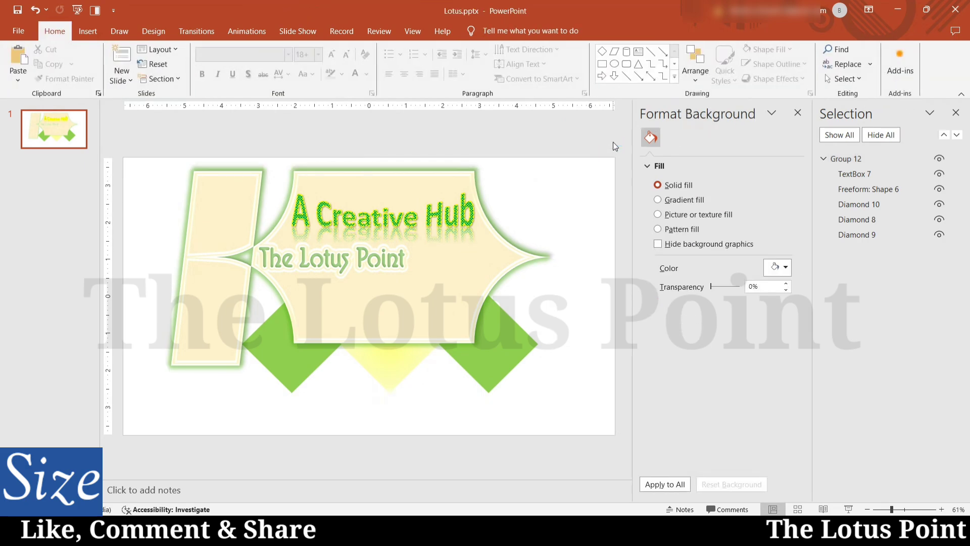
pyautogui.click(440, 299)
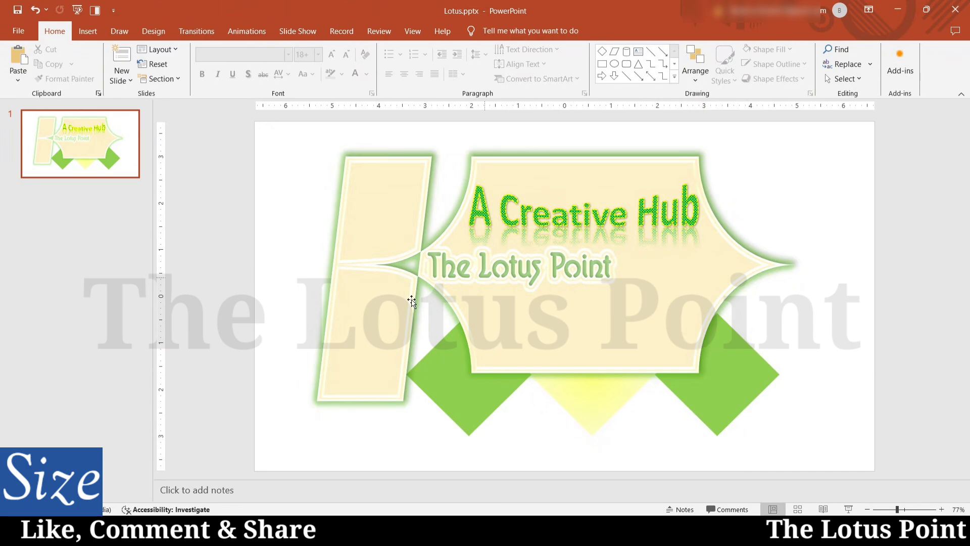
# Start saving a copy of the presentation into the Pictures folder.
pyautogui.click(377, 180)
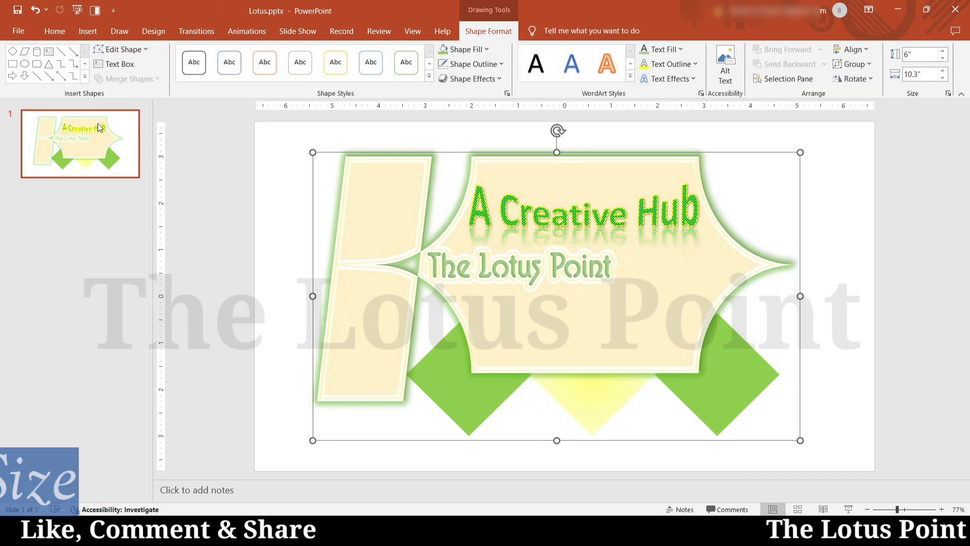
pyautogui.click(53, 32)
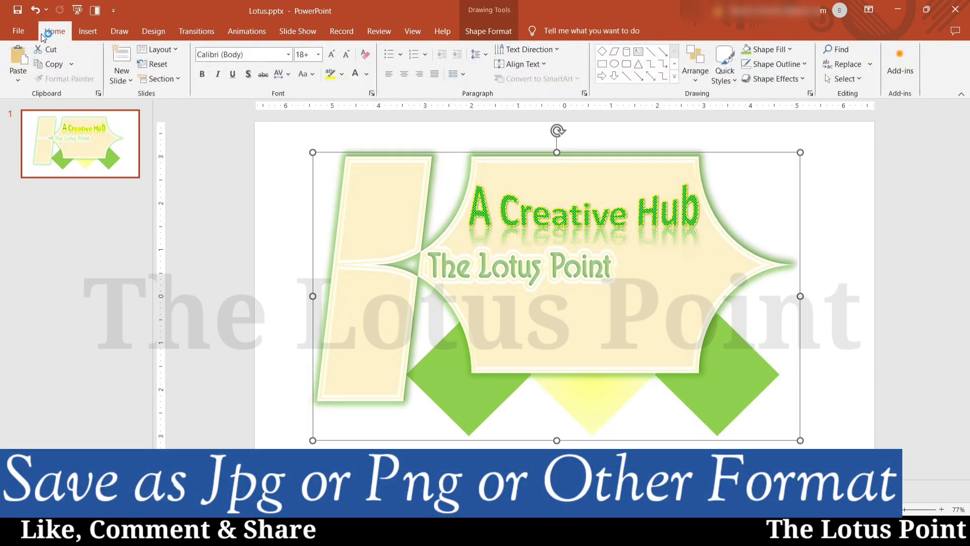
pyautogui.click(25, 32)
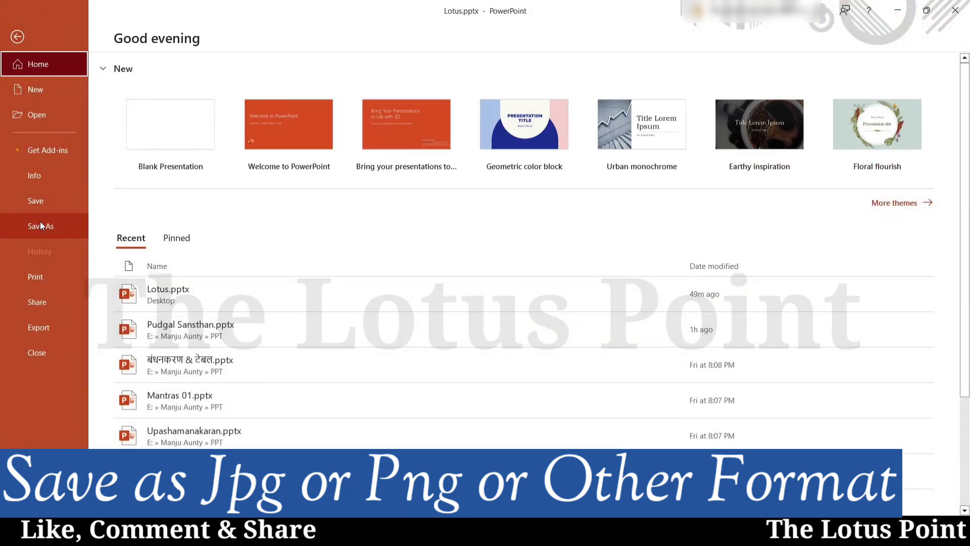
pyautogui.click(57, 220)
pyautogui.click(152, 182)
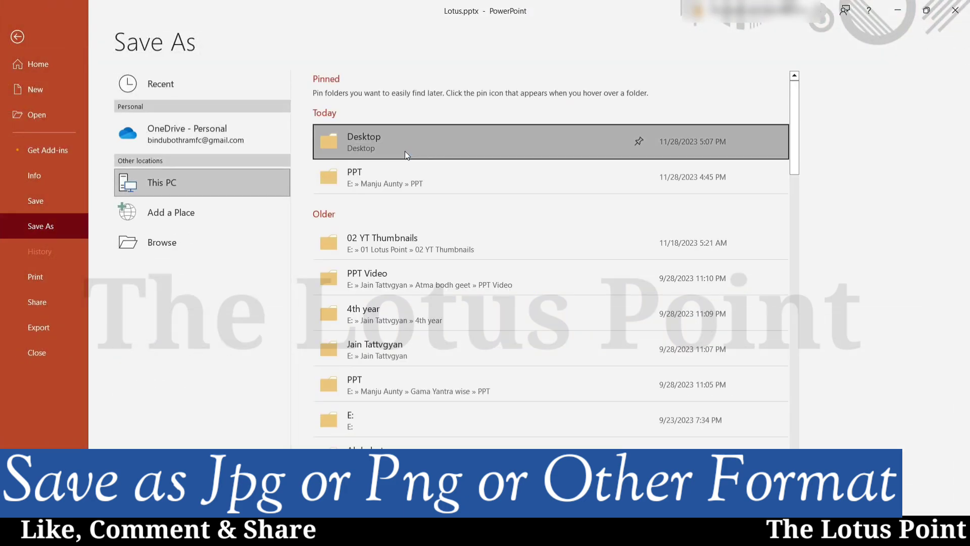
pyautogui.click(404, 151)
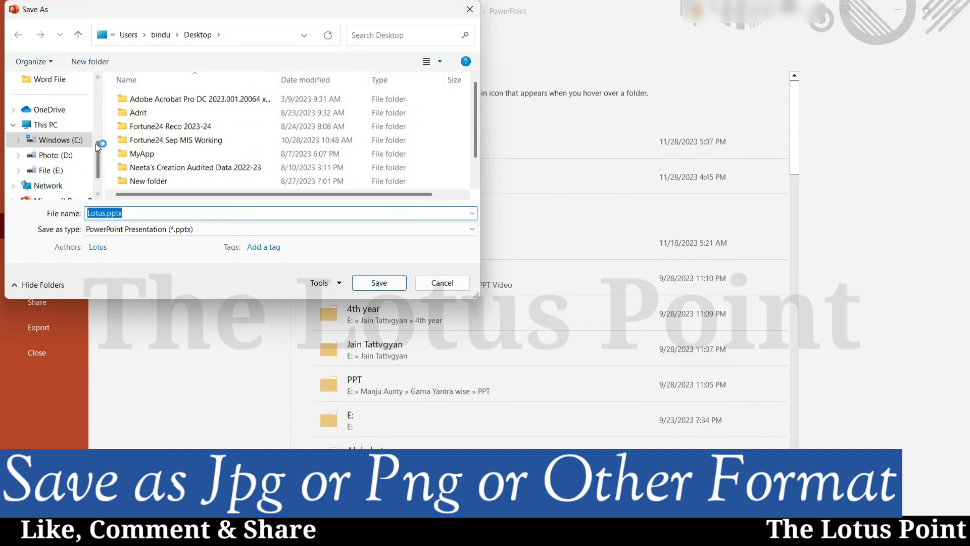
pyautogui.moveTo(100, 153); pyautogui.dragTo(101, 108)
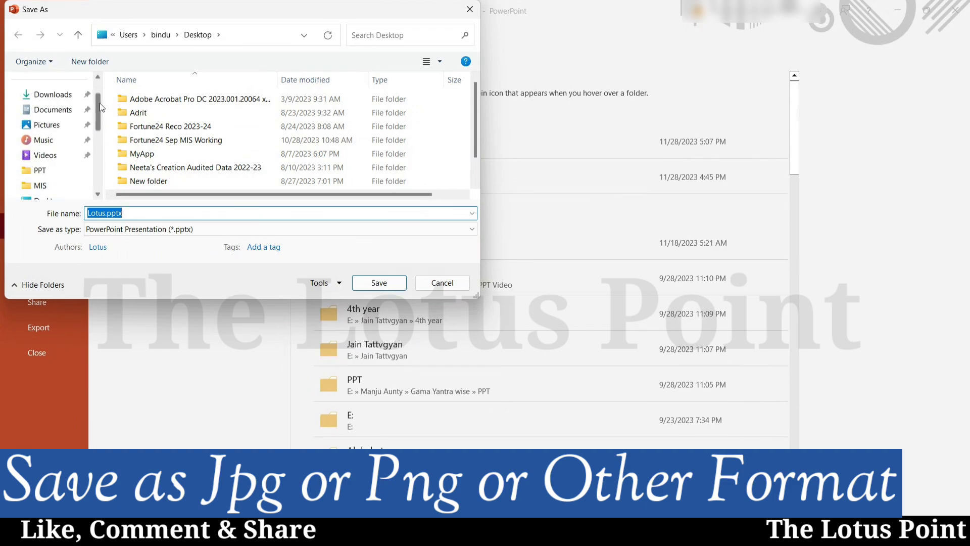
pyautogui.click(71, 124)
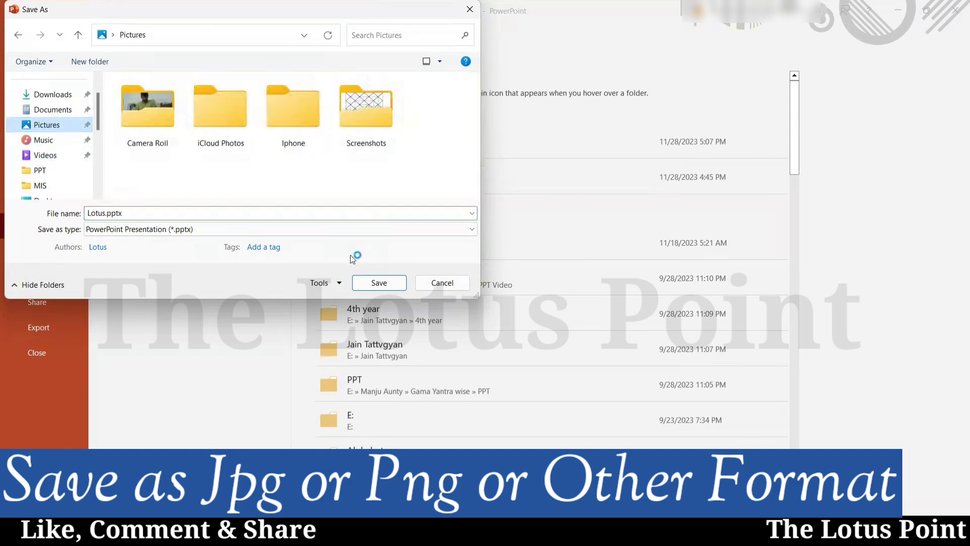
# Save just the current slide as JPEG image Lotus.jpg.
pyautogui.click(348, 229)
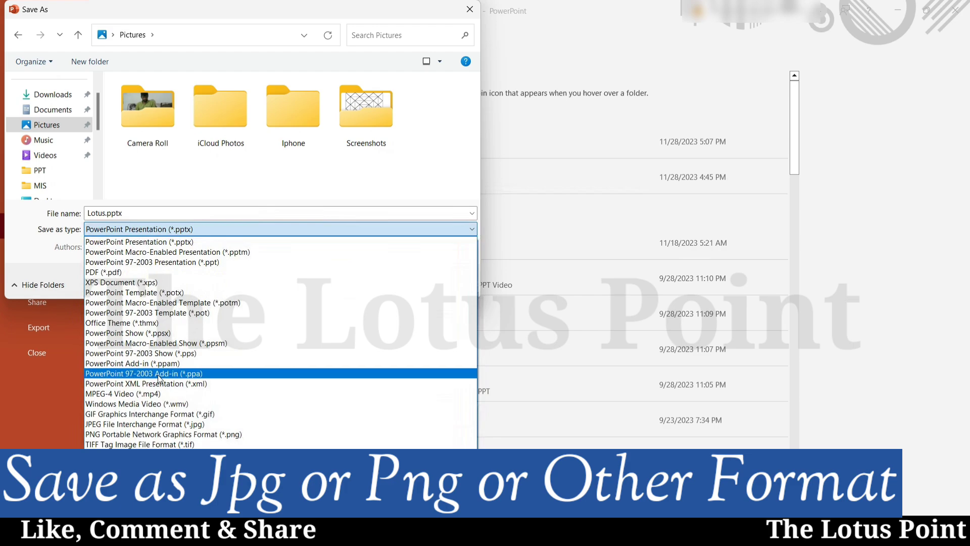
pyautogui.click(119, 423)
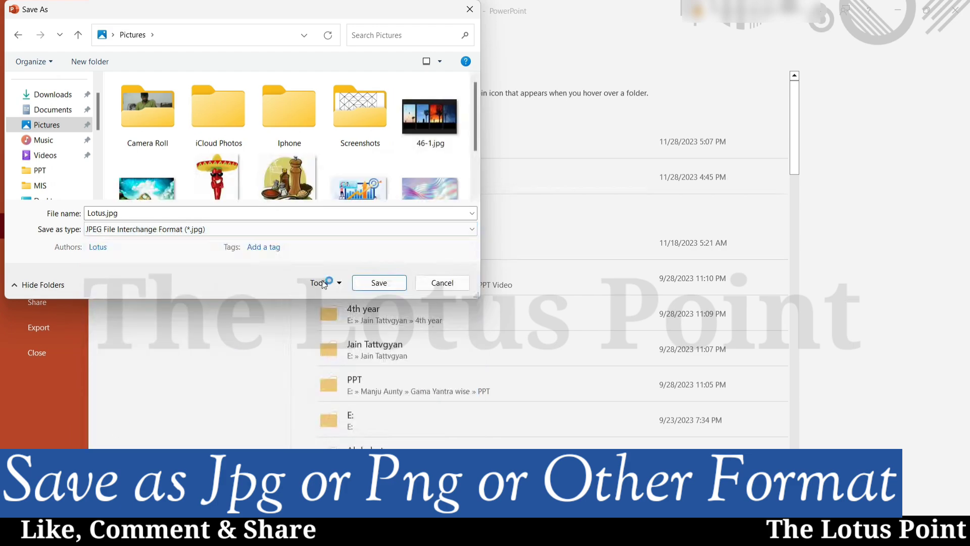
pyautogui.click(380, 283)
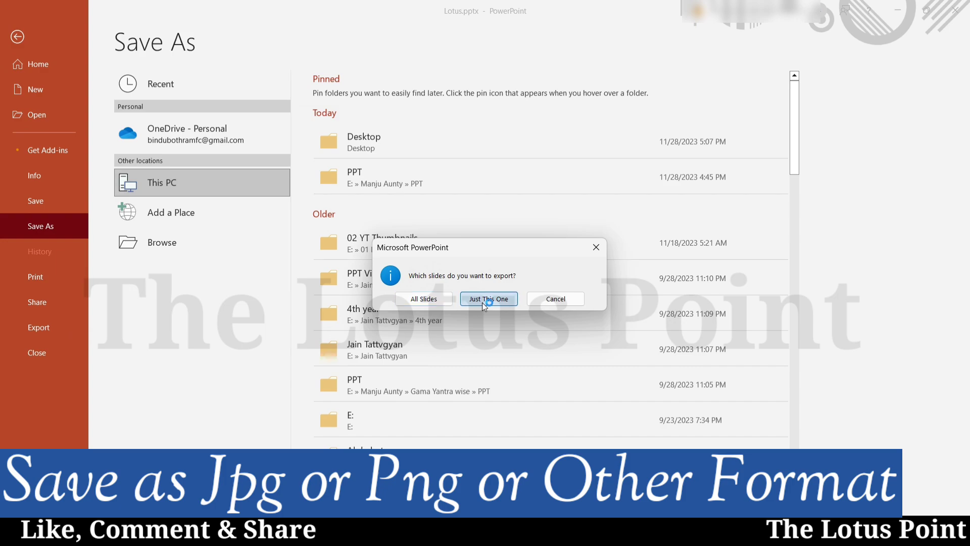
pyautogui.click(483, 301)
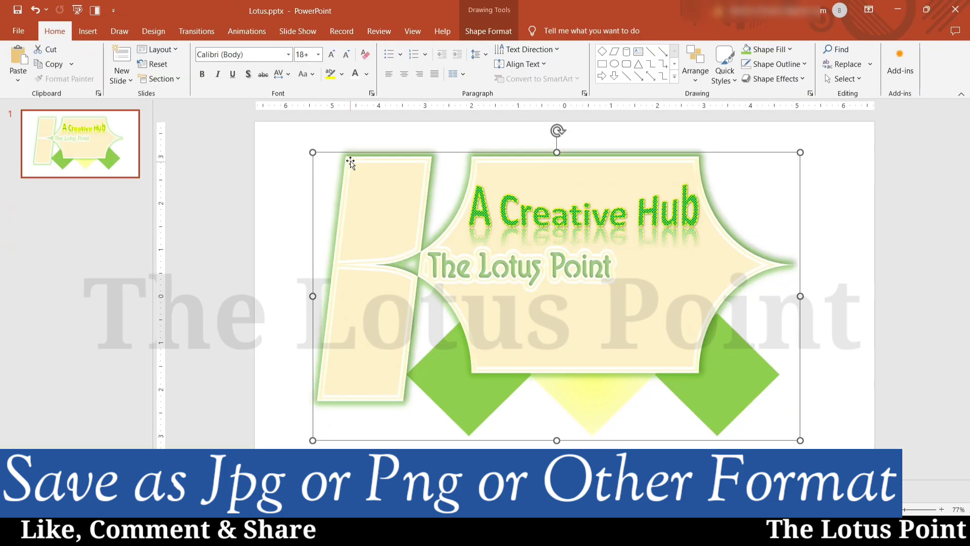
# Save the banner group as a PNG picture named Picture12.png.
pyautogui.rightClick(351, 162)
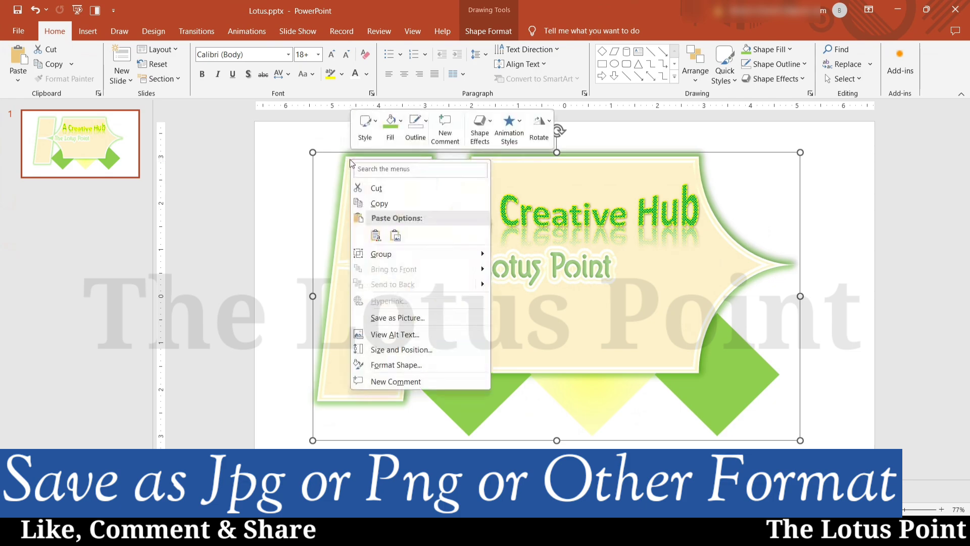
pyautogui.click(396, 318)
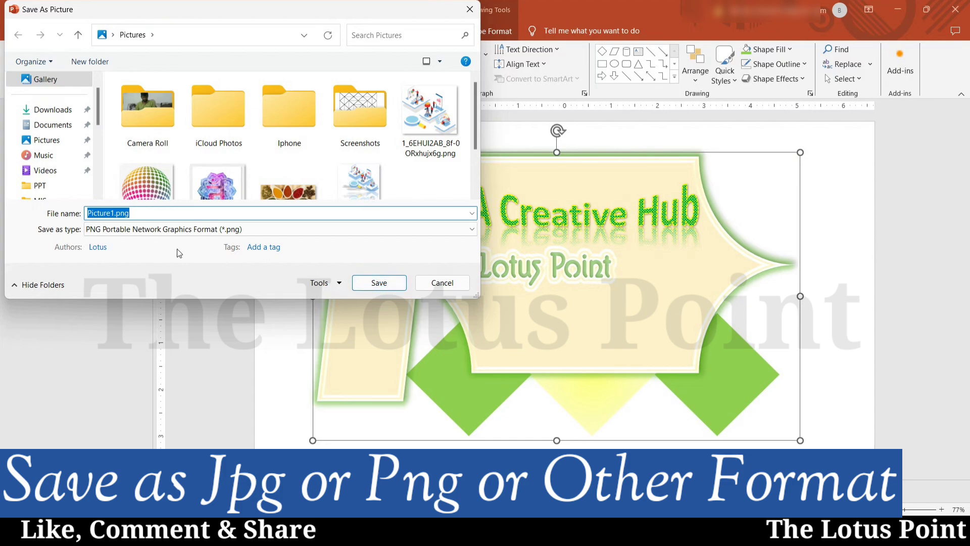
pyautogui.click(215, 233)
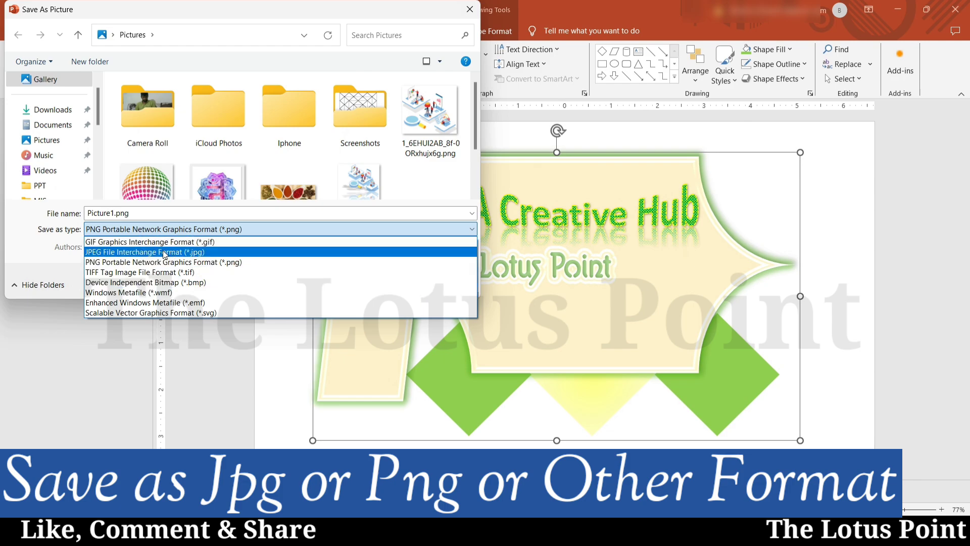
pyautogui.click(198, 263)
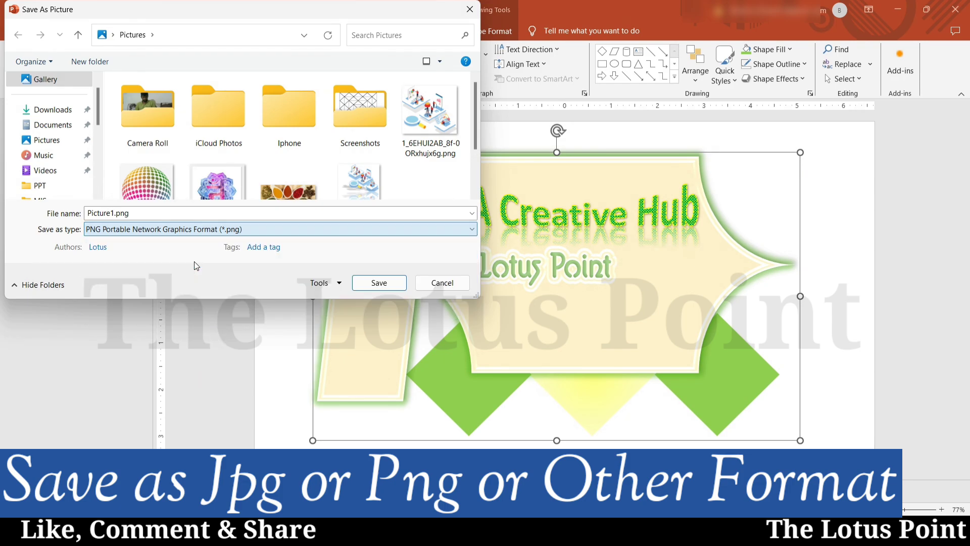
pyautogui.click(379, 283)
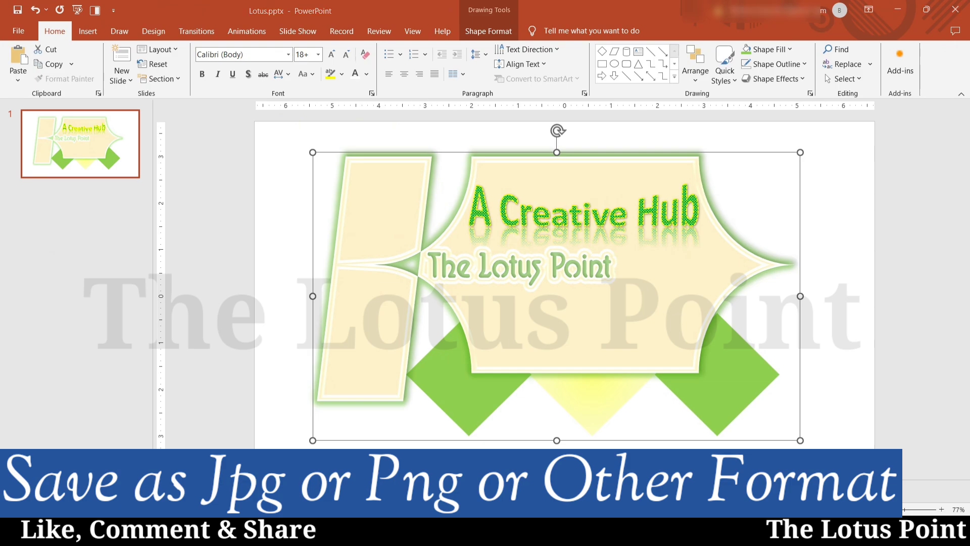
# Open Picture12.png from the Pictures folder in File Explorer.
pyautogui.click(384, 531)
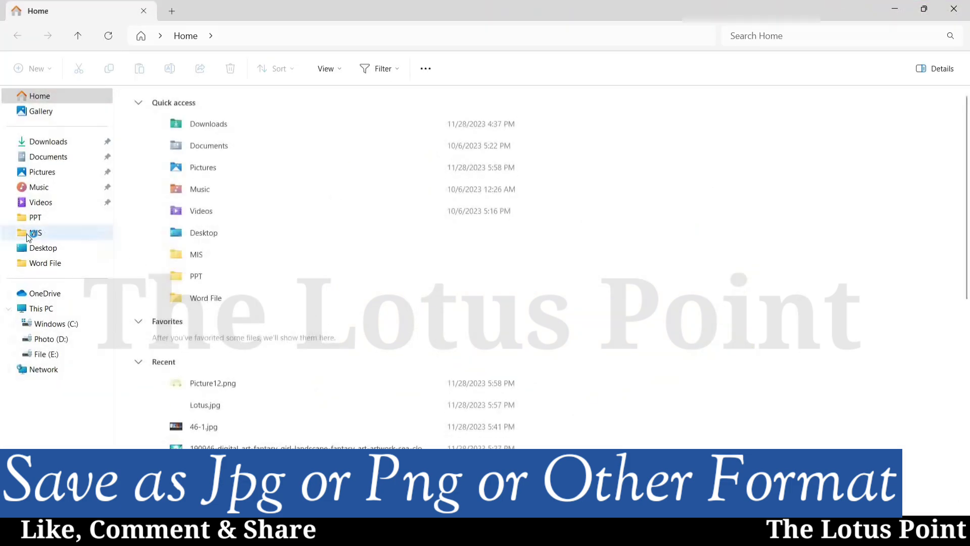
pyautogui.click(42, 172)
pyautogui.doubleClick(508, 238)
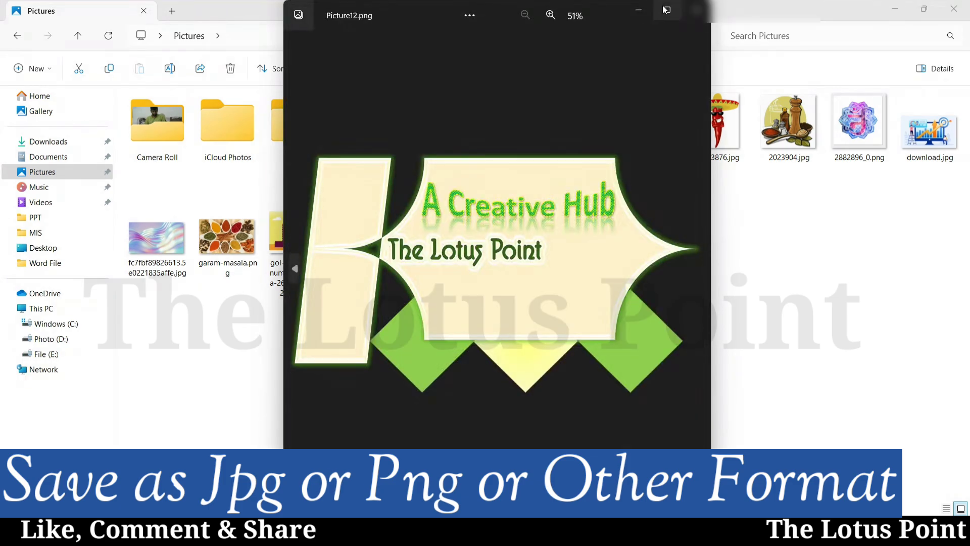
# Maximize Photos, compare Lotus.jpg's white background with transparent Picture12.png, then close it.
pyautogui.click(667, 11)
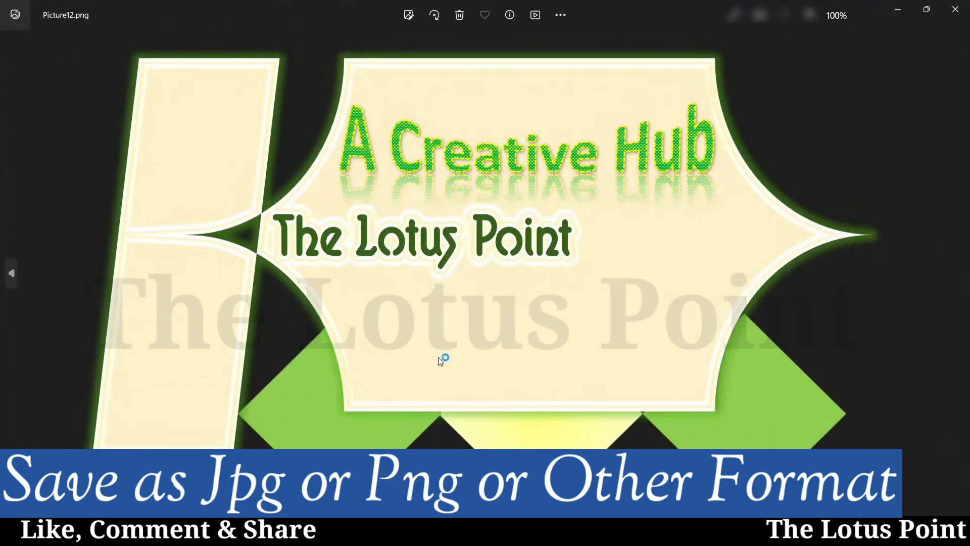
pyautogui.press('Left')
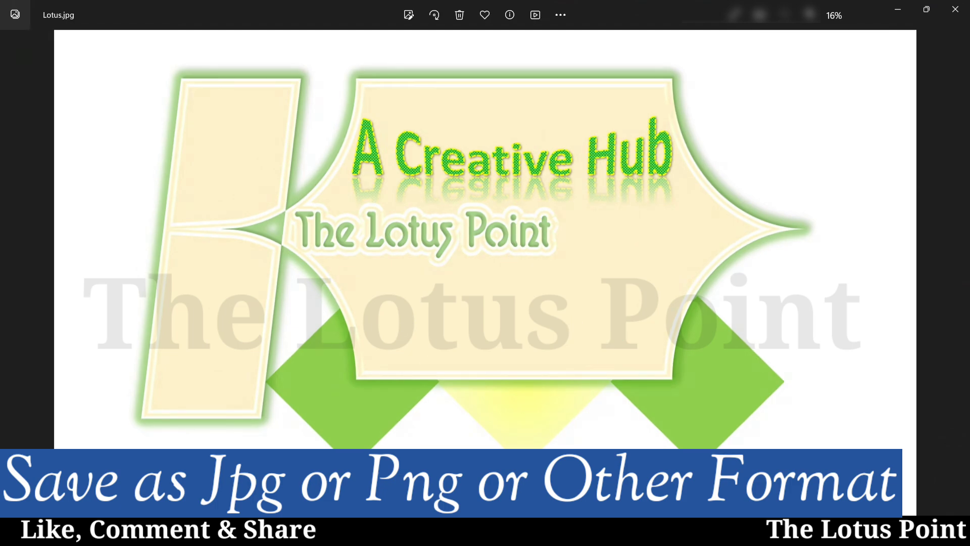
pyautogui.press('Right')
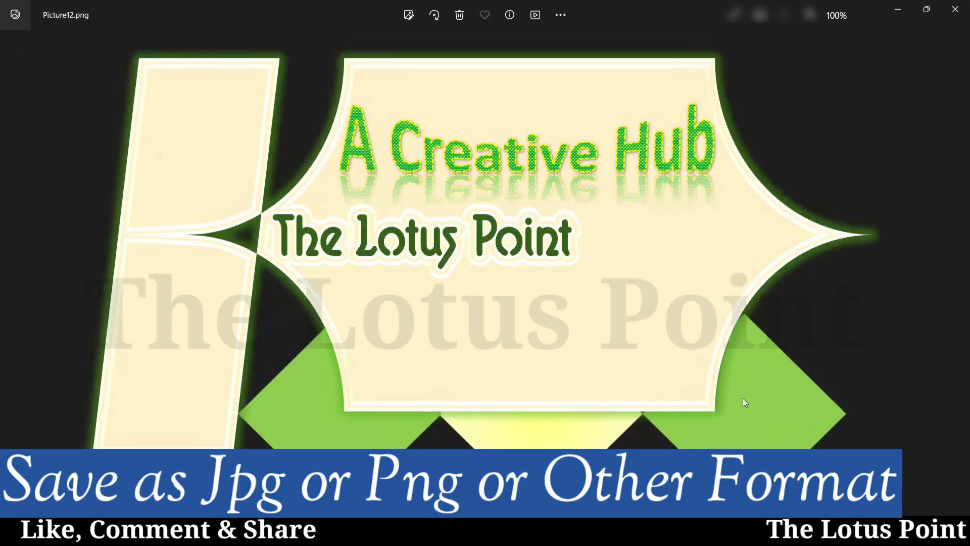
pyautogui.click(955, 9)
# Return to Lotus.pptx, leave the banner unselected, and page forward through the exported slide images.
pyautogui.click(604, 532)
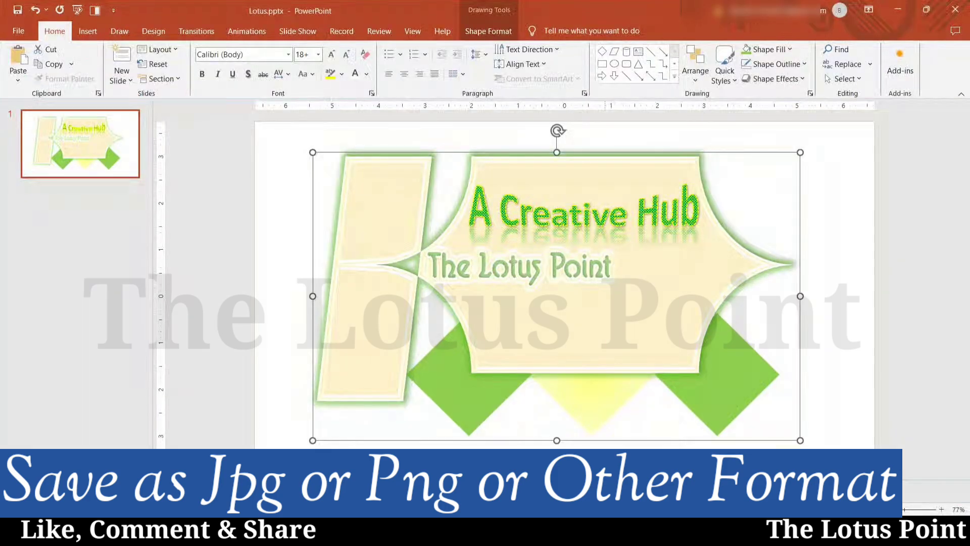
pyautogui.click(885, 307)
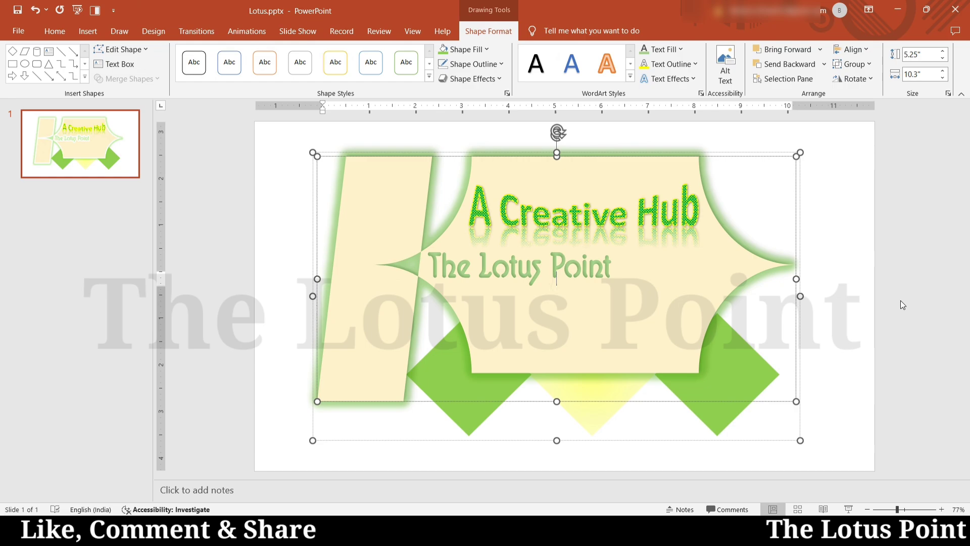
pyautogui.click(263, 404)
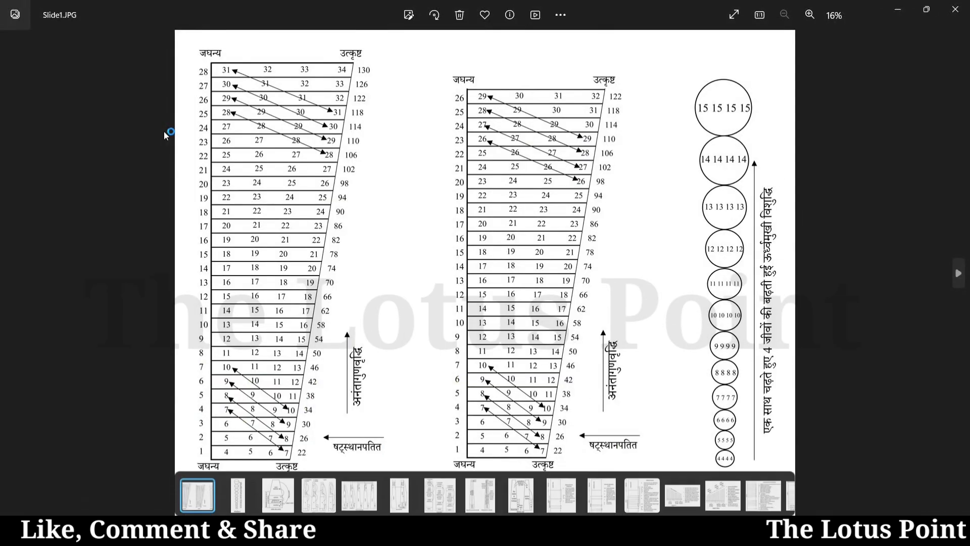
pyautogui.press('Right')
pyautogui.press('Right')
pyautogui.press('Right')
pyautogui.press('Right')
pyautogui.press('Right')
pyautogui.press('Right')
pyautogui.press('Right')
pyautogui.press('Right')
pyautogui.press('Right')
pyautogui.press('Right')
pyautogui.press('Right')
pyautogui.press('Right')
pyautogui.press('Right')
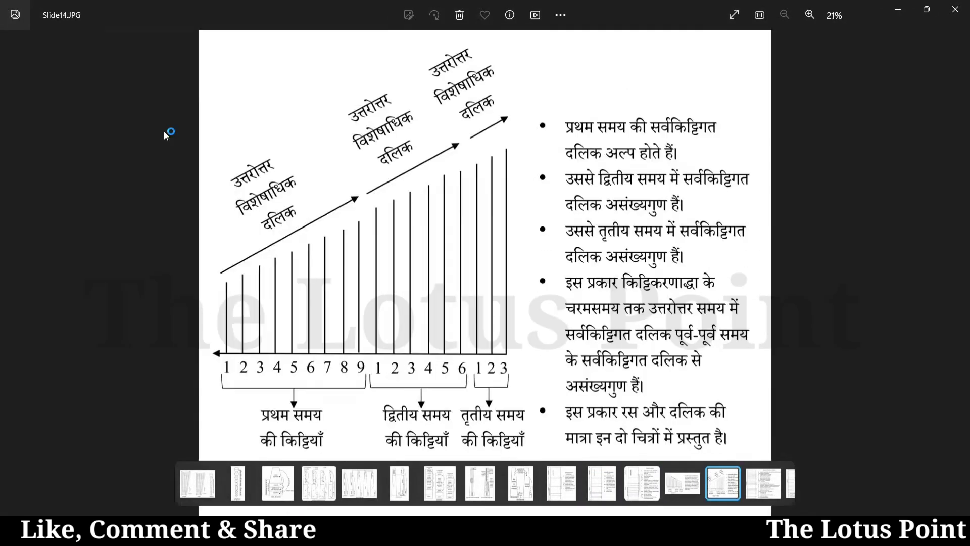
pyautogui.press('Right')
pyautogui.press('Right')
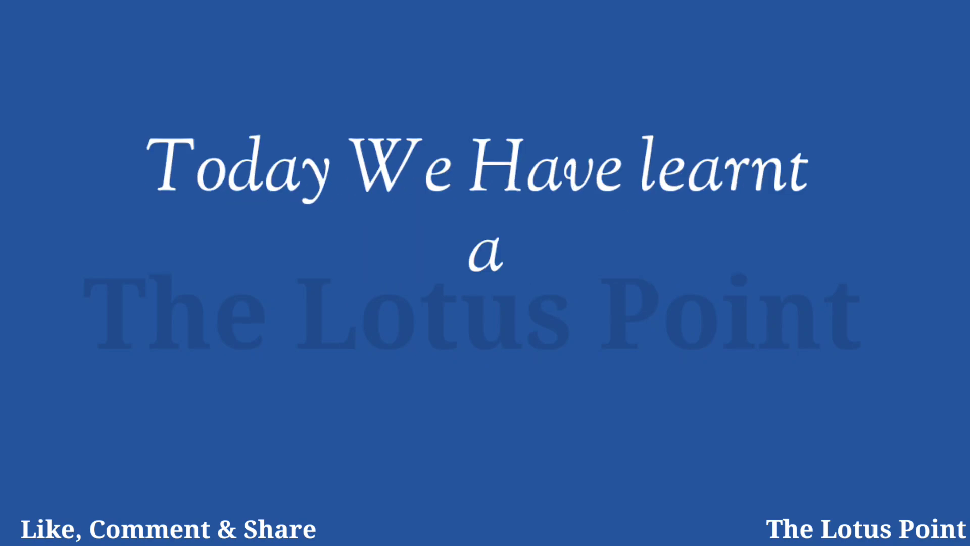